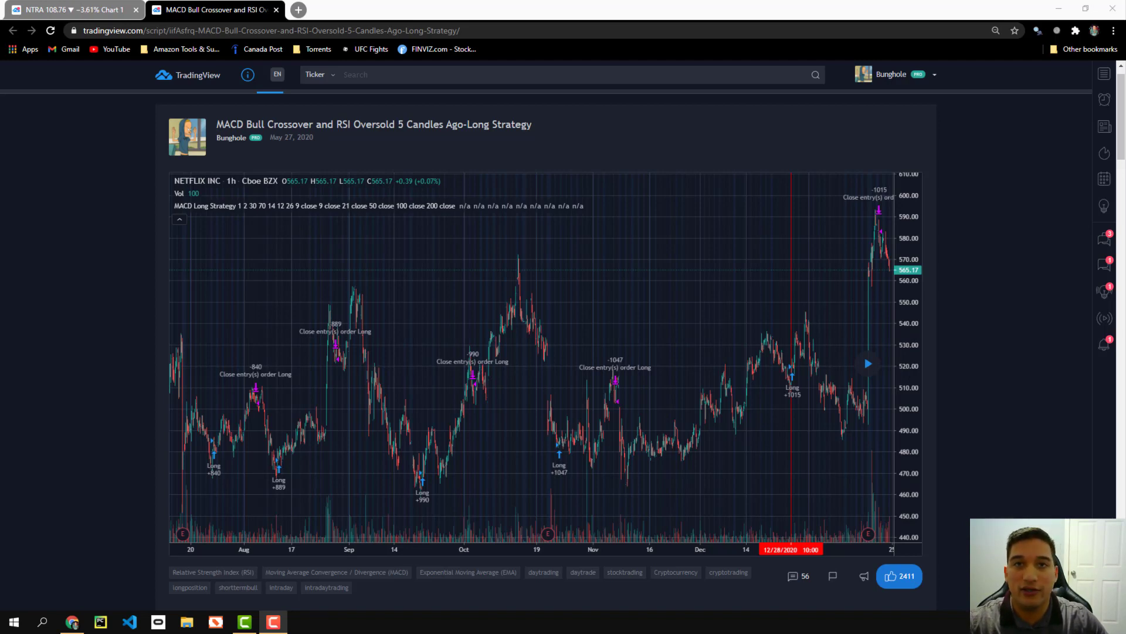
# - Select the full URL of the Netflix 1h strategy script page and scroll to its description
pyautogui.doubleClick(418, 33)
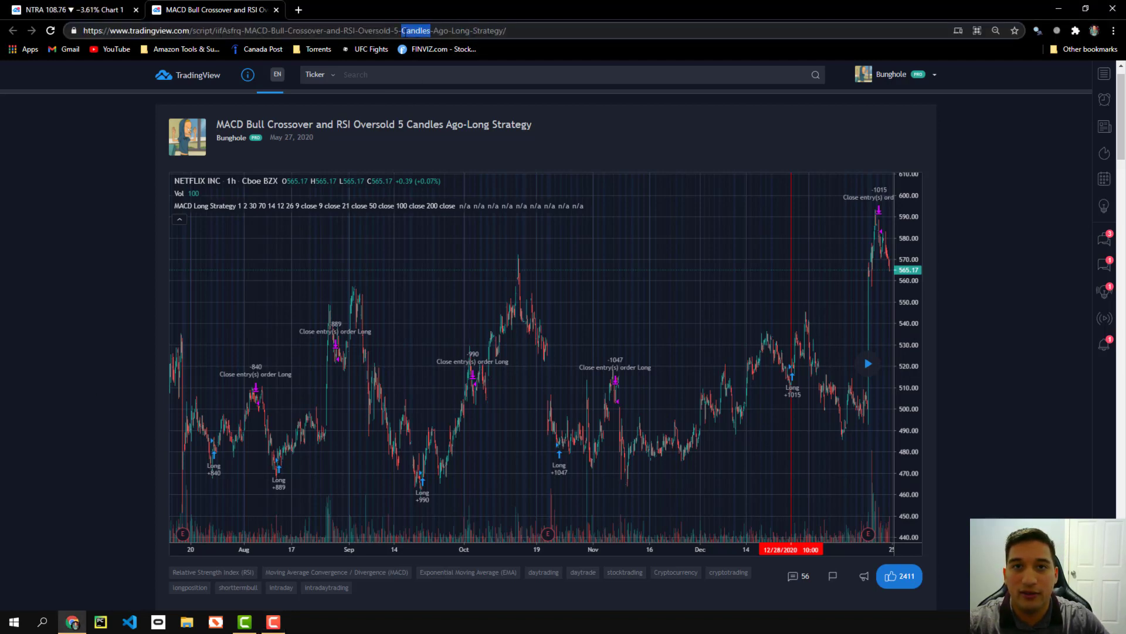
pyautogui.tripleClick(414, 33)
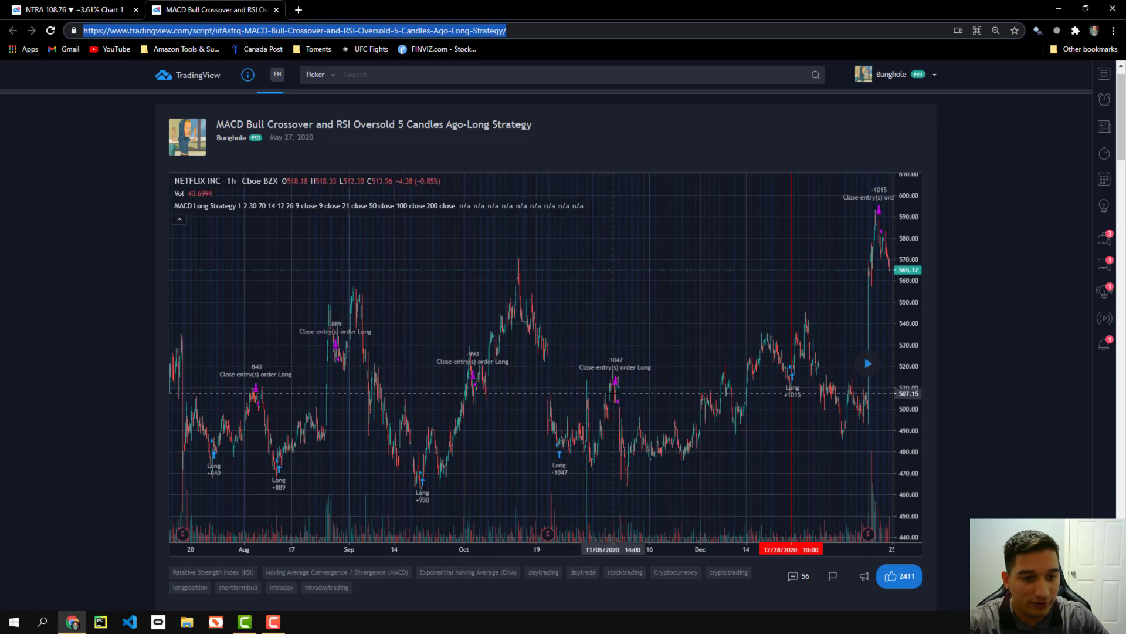
pyautogui.scroll(-2, 735, 396)
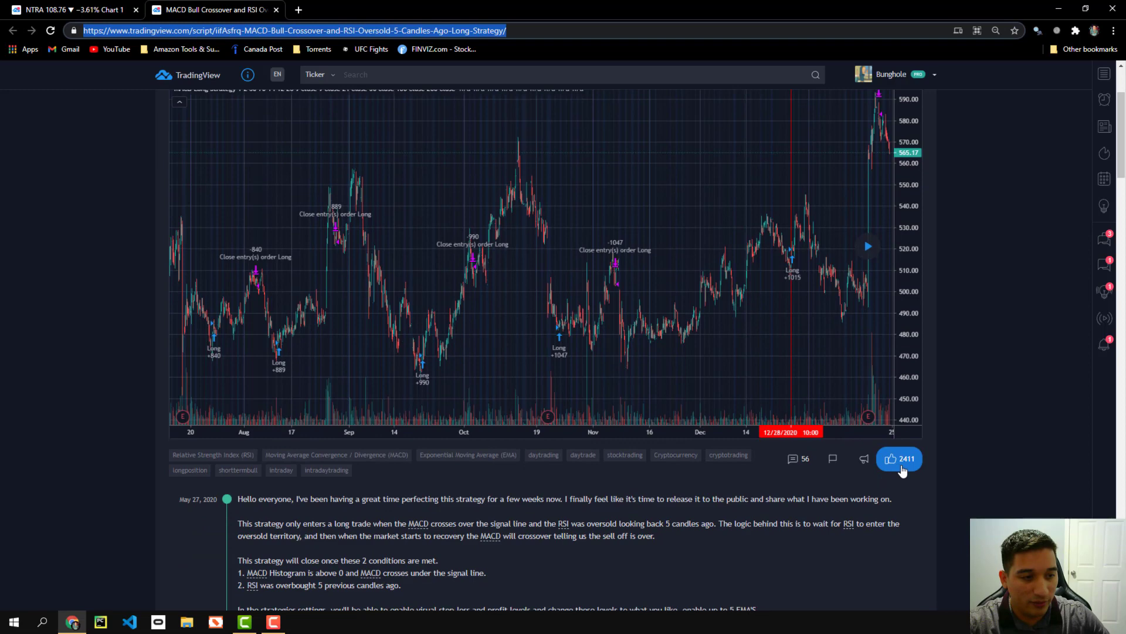
# - Scroll to the MACD Long Strategy Report and highlight its title and $492128.28 net profit
pyautogui.scroll(-4, 681, 439)
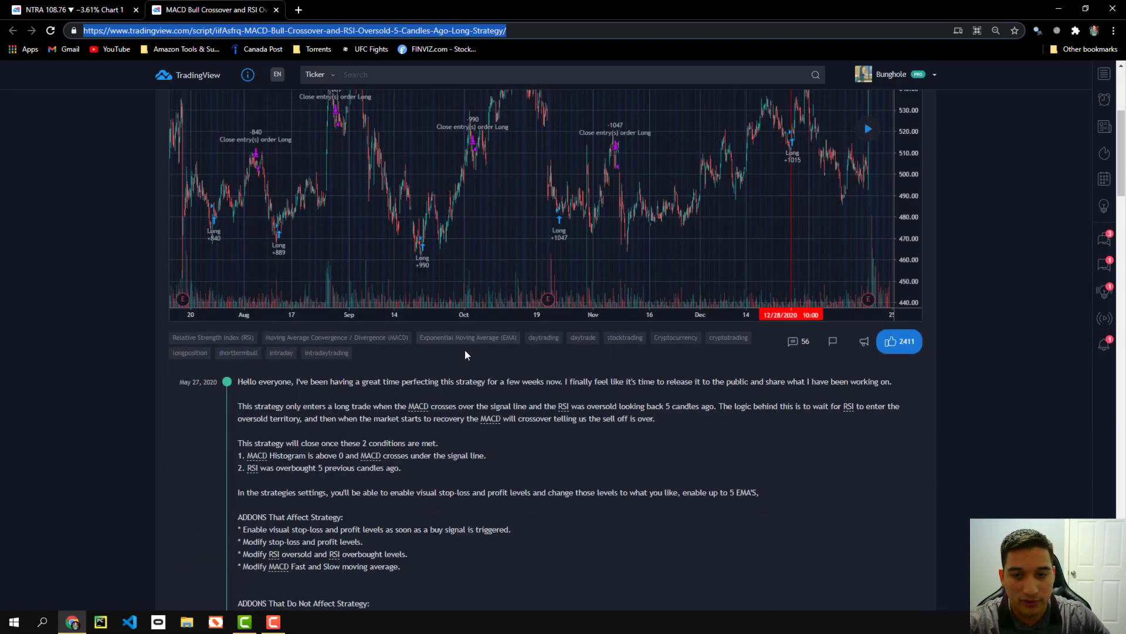
pyautogui.scroll(-9, 441, 366)
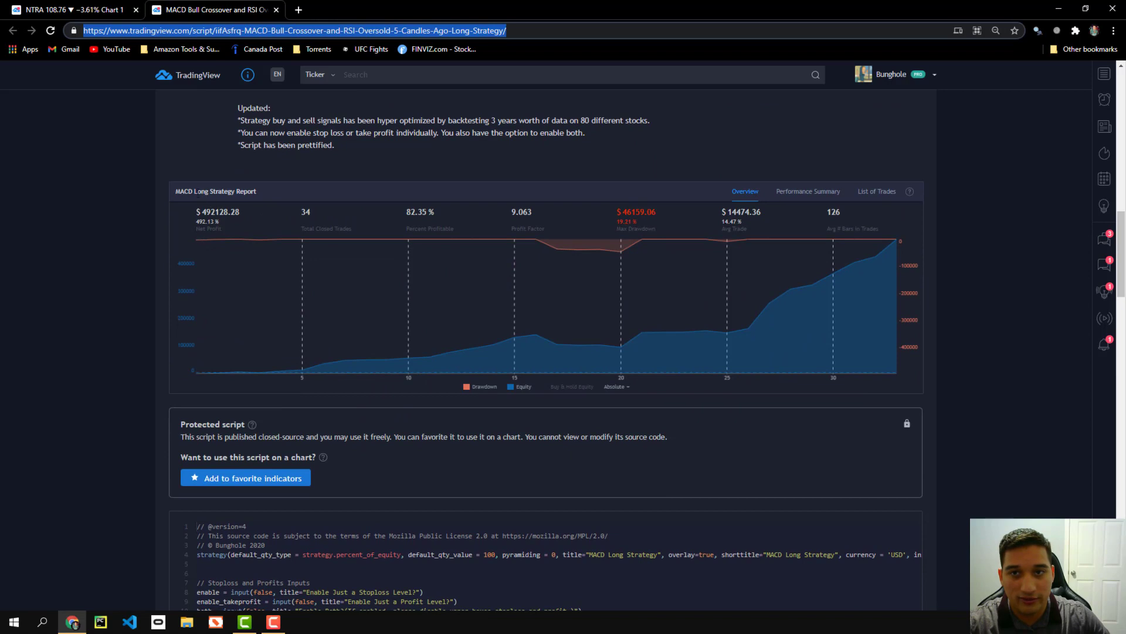
pyautogui.moveTo(174, 190); pyautogui.dragTo(261, 189)
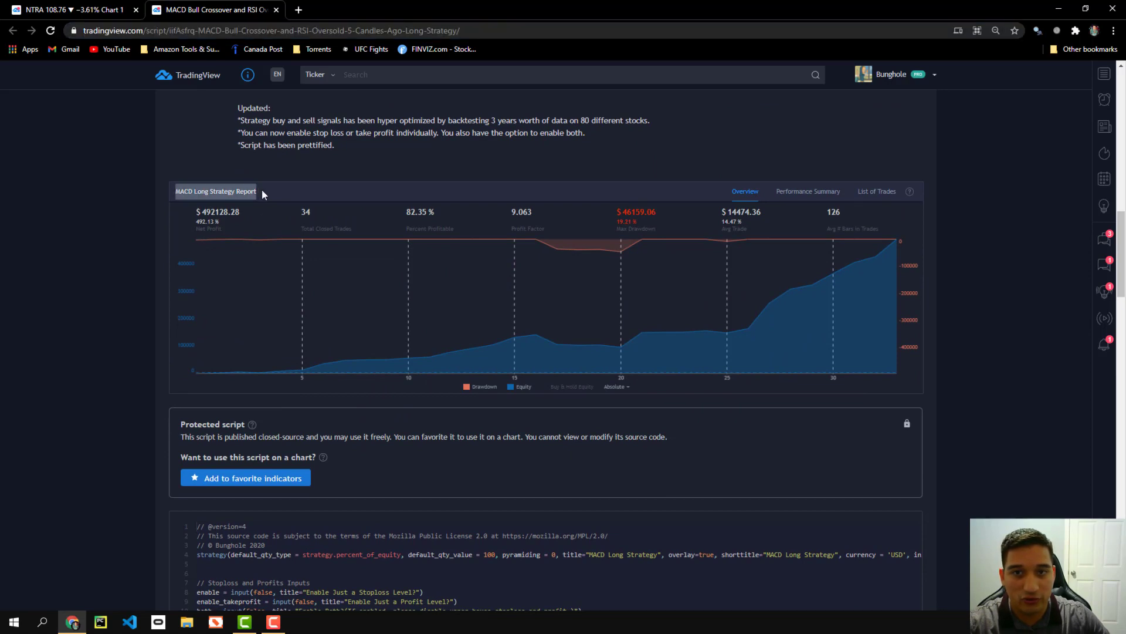
pyautogui.click(238, 195)
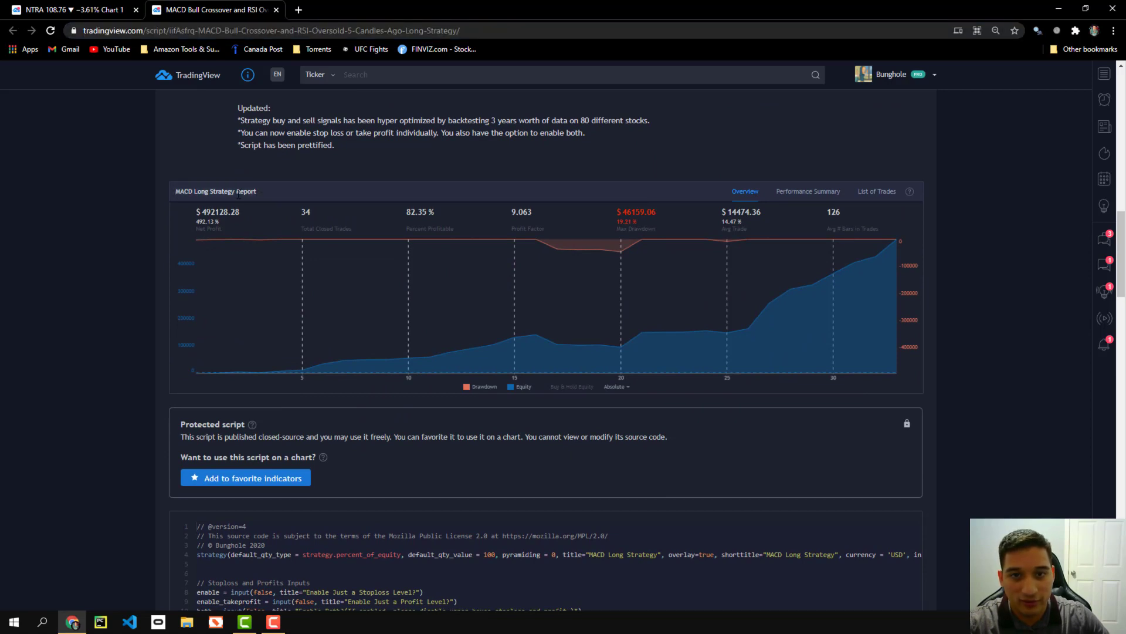
pyautogui.moveTo(195, 221); pyautogui.dragTo(223, 222)
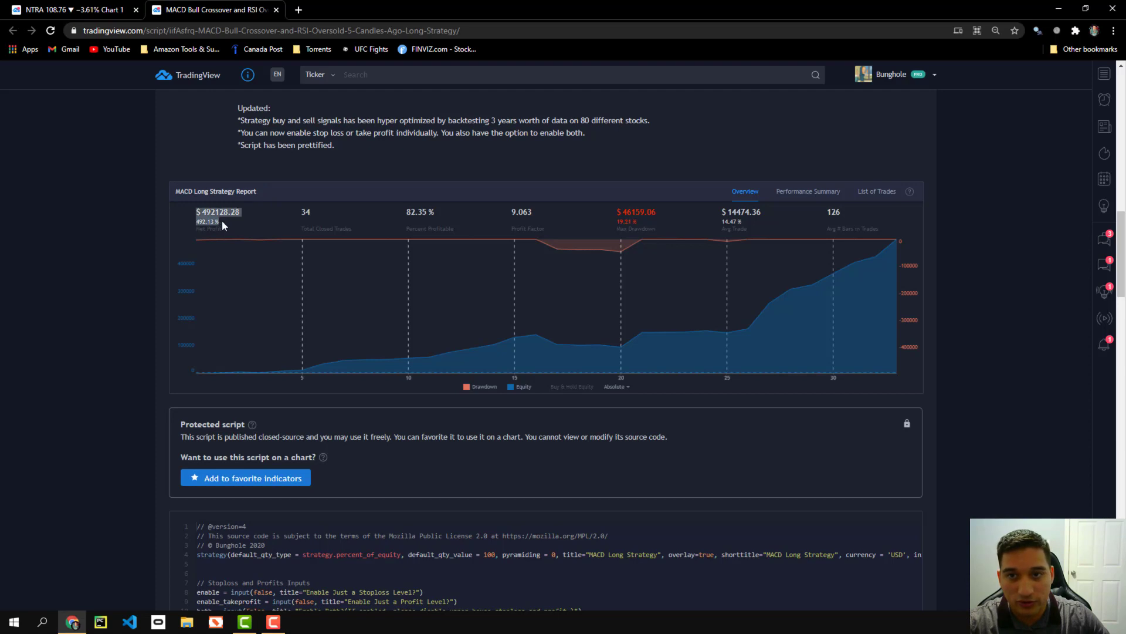
pyautogui.click(219, 228)
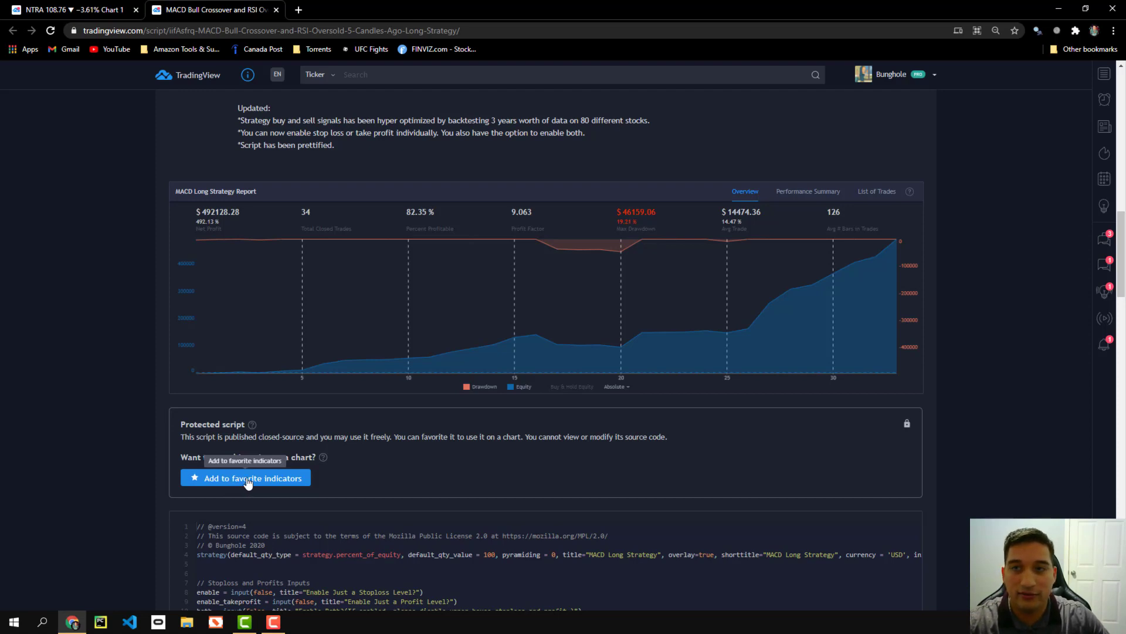
# - Apply the MACD Long Strategy from Favorites to the NTRA 15-minute chart
pyautogui.click(85, 14)
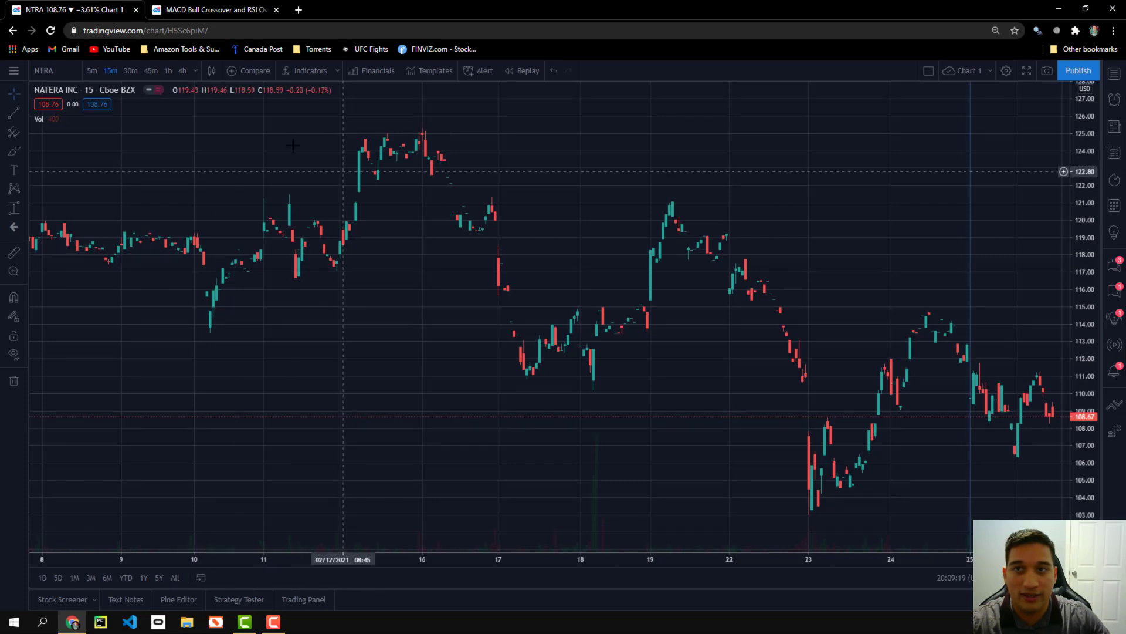
pyautogui.click(307, 73)
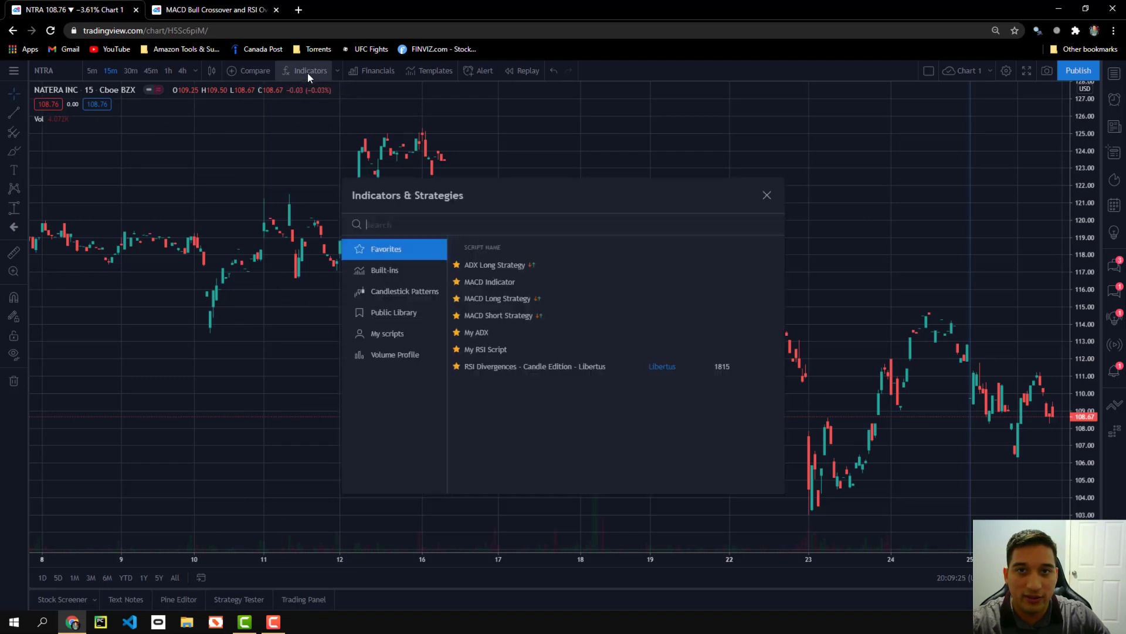
pyautogui.click(498, 298)
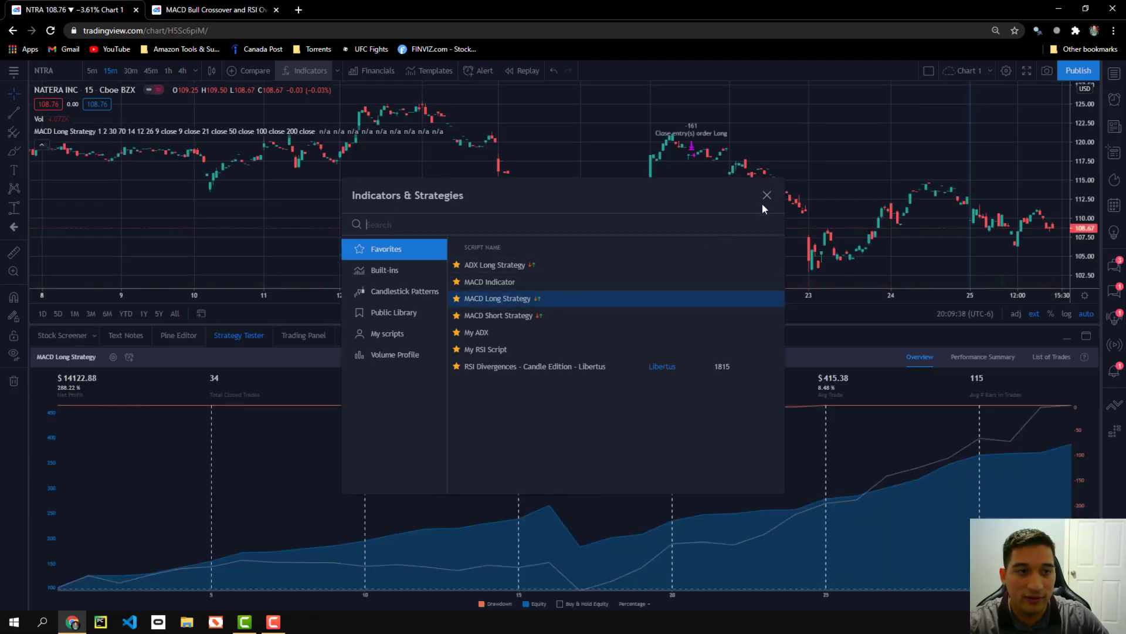
pyautogui.click(766, 199)
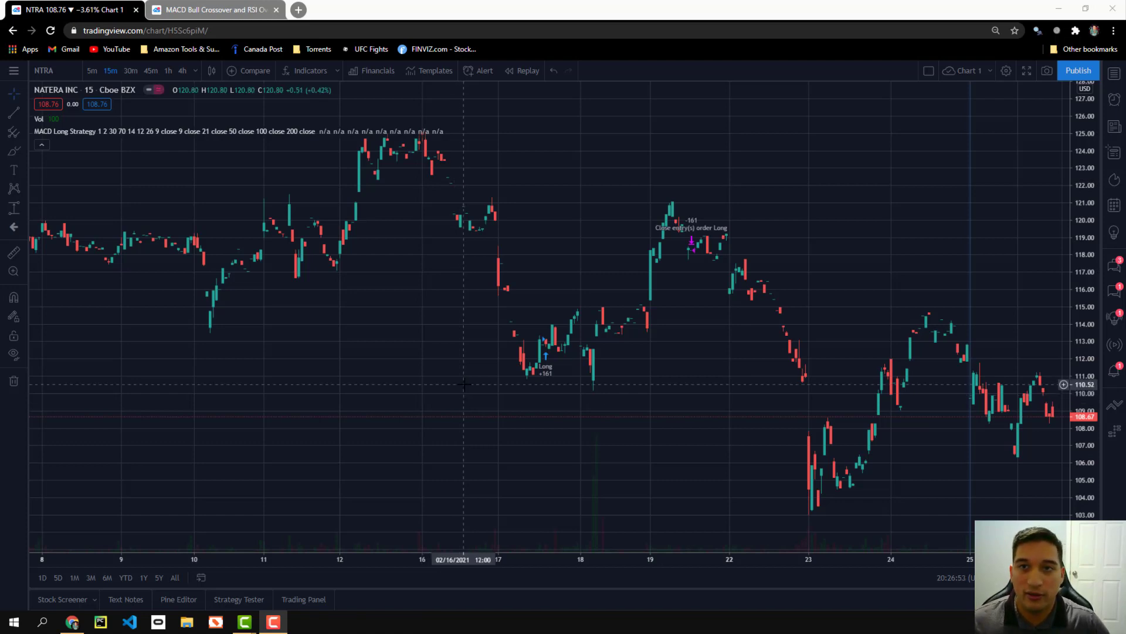
# - Add a Relative Strength Index pane beneath the NTRA price chart by searching 'rsi'
pyautogui.click(305, 70)
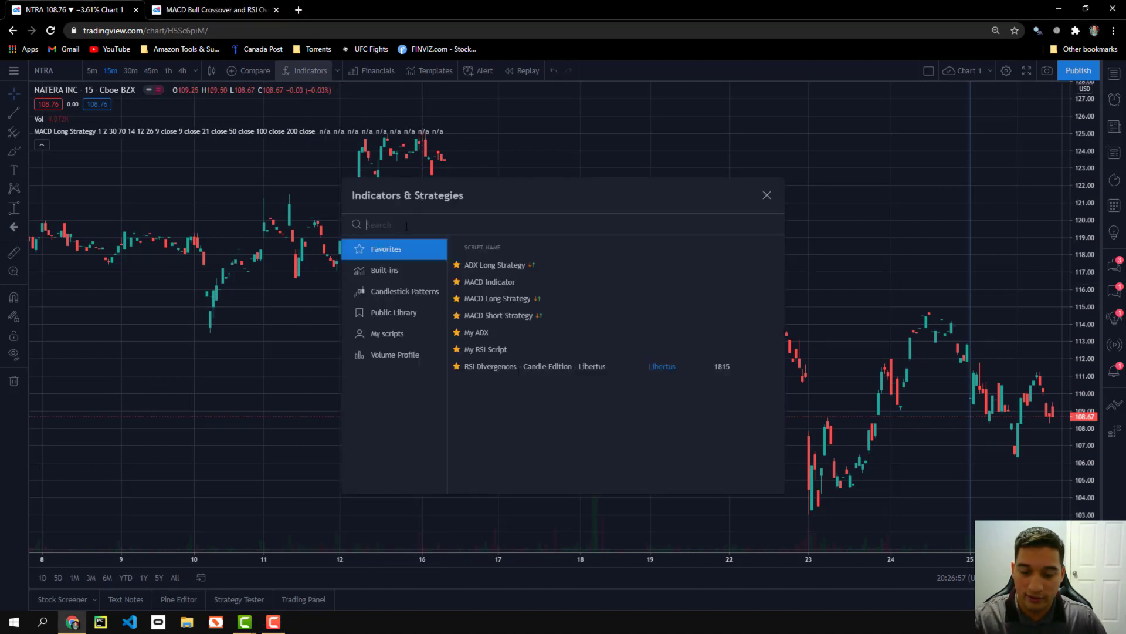
pyautogui.write('rsi')
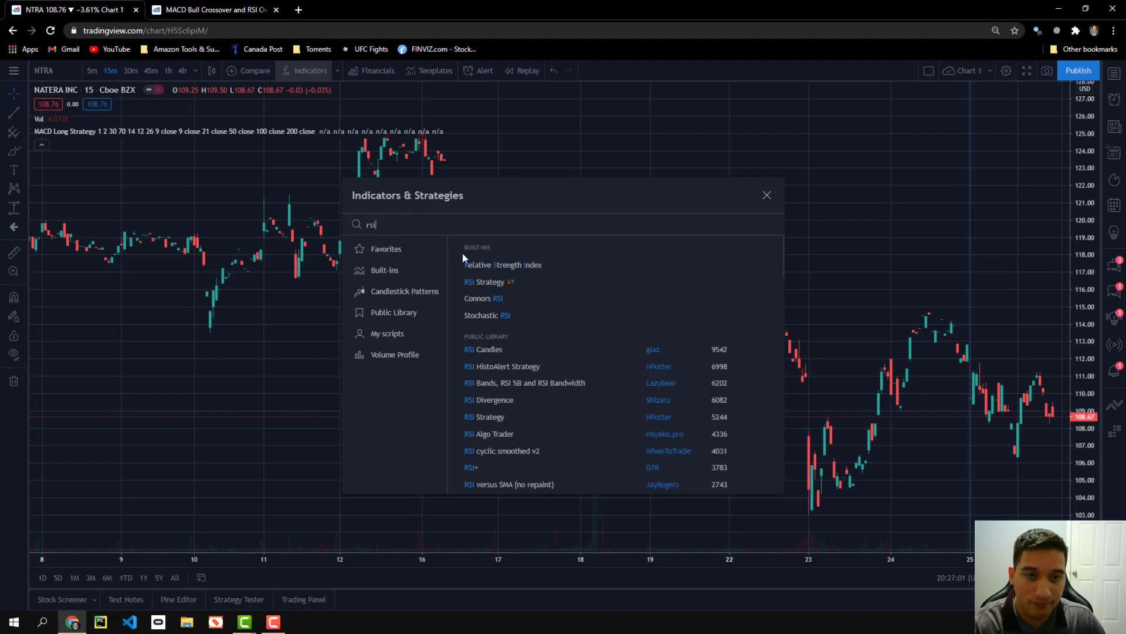
pyautogui.click(495, 265)
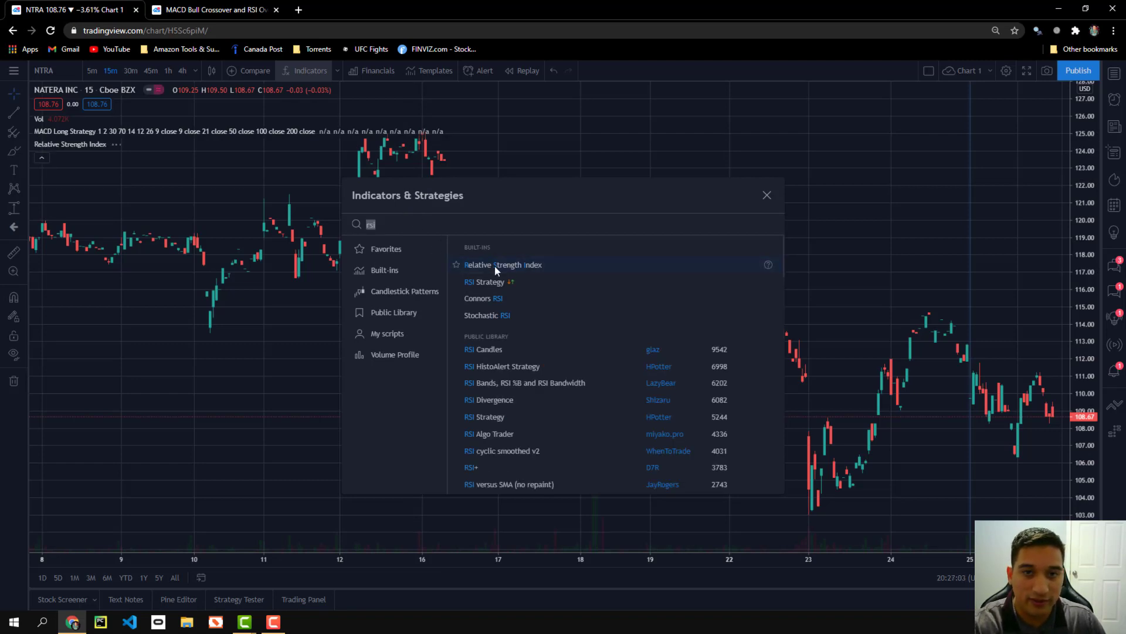
pyautogui.click(766, 195)
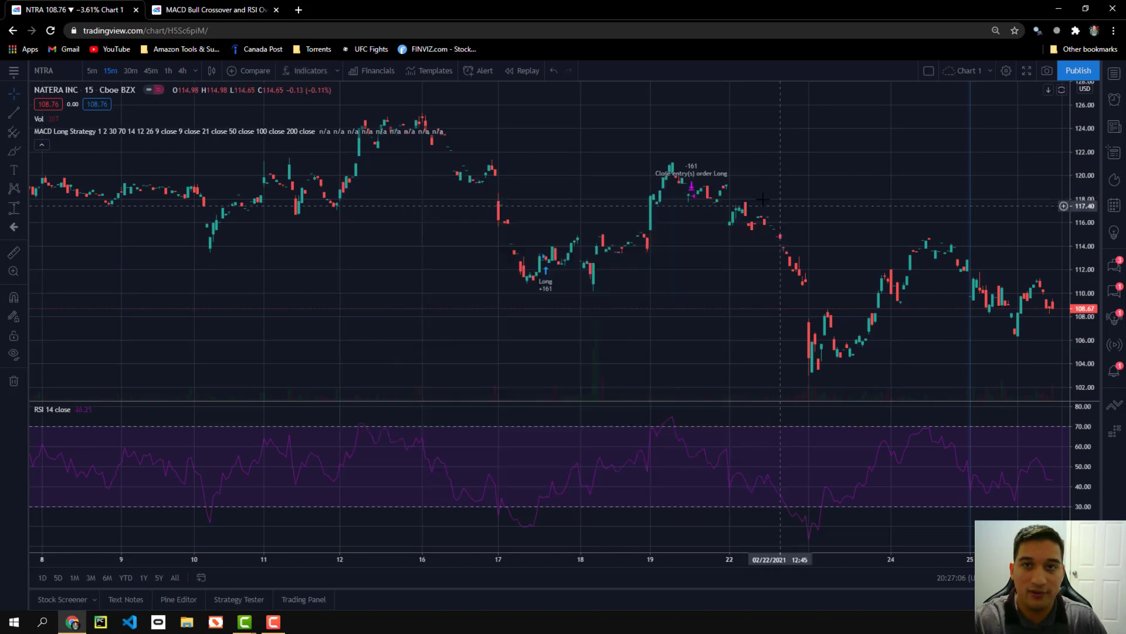
# - Add a MACD 12 26 9 pane beneath the chart by searching 'macd'
pyautogui.click(295, 71)
pyautogui.write('macd')
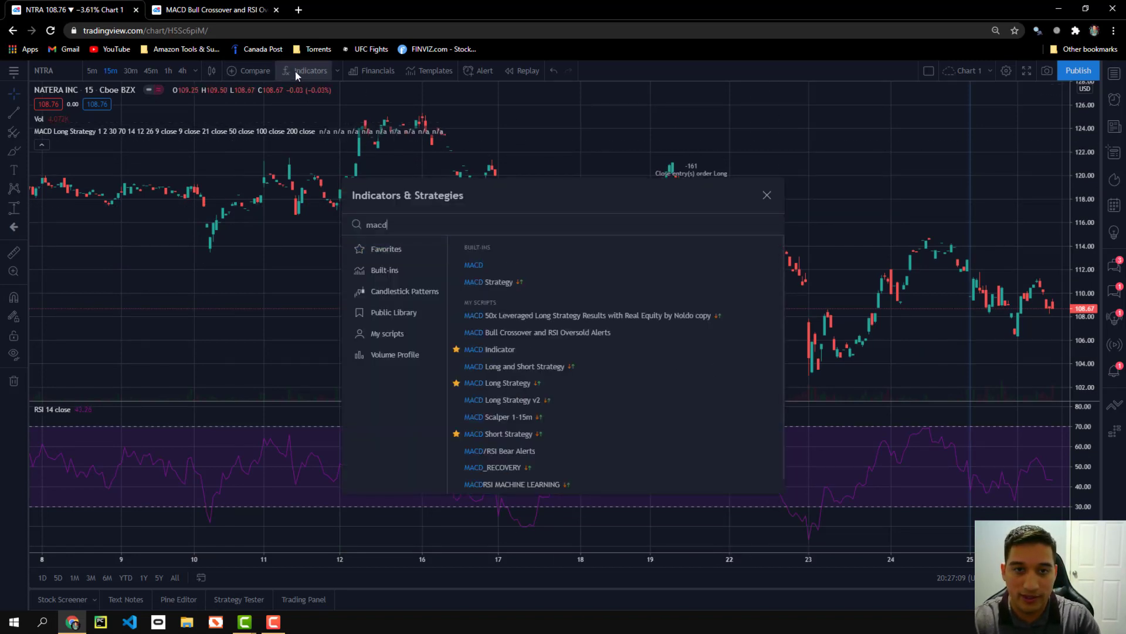
pyautogui.click(491, 262)
pyautogui.click(766, 195)
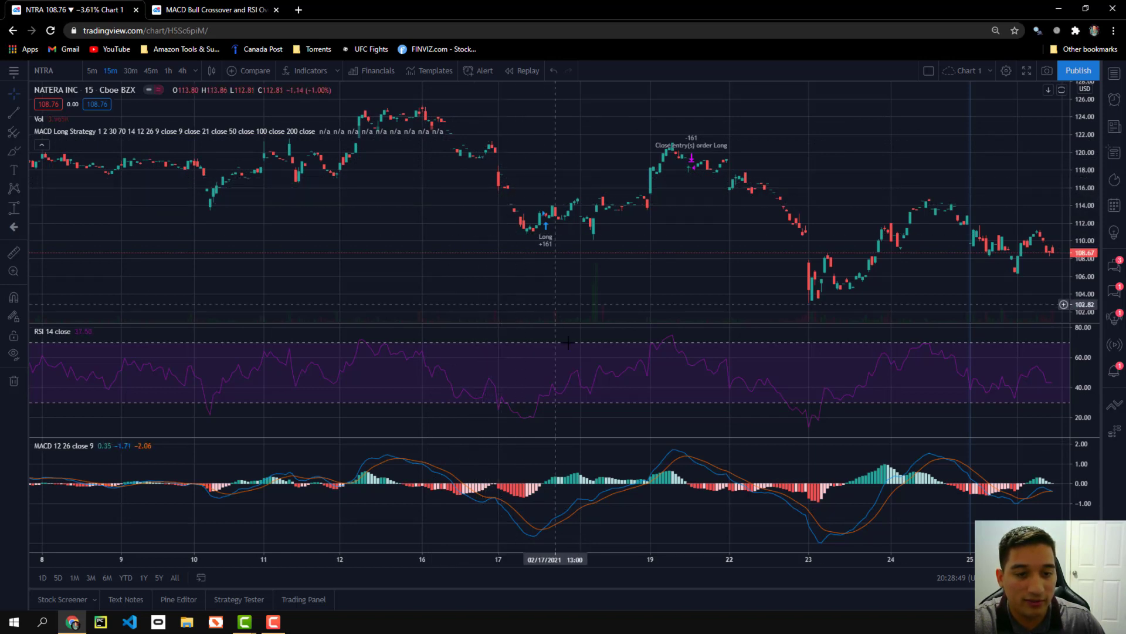
pyautogui.moveTo(545, 534)
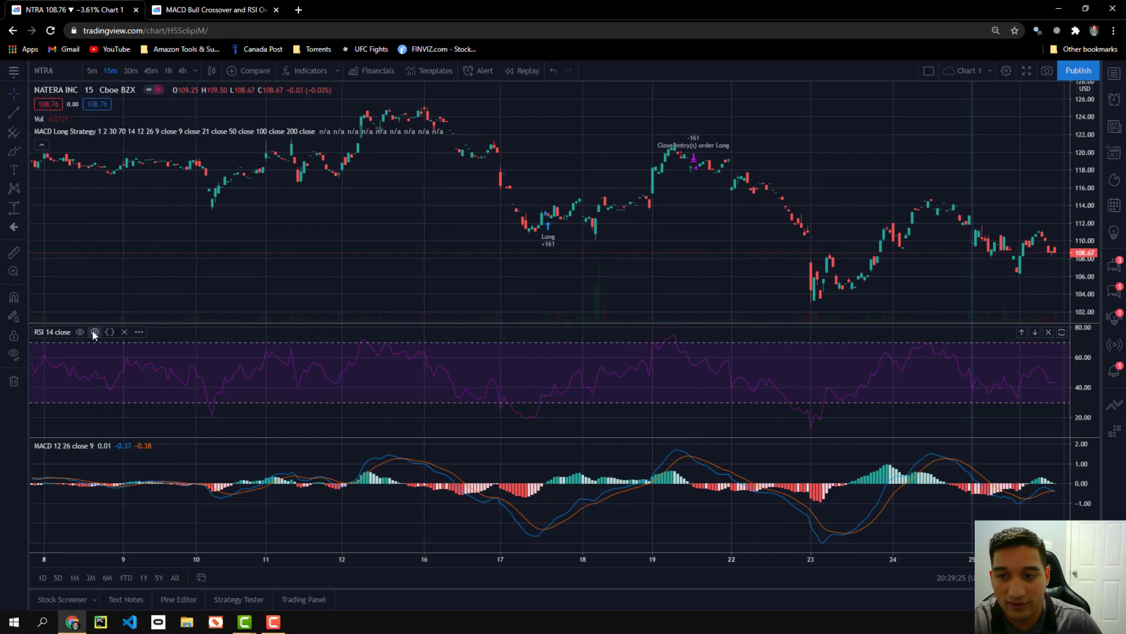
# - Remove the RSI and MACD panes and show the backtest: 94.12% profitable, $14122.88 net profit
pyautogui.click(122, 331)
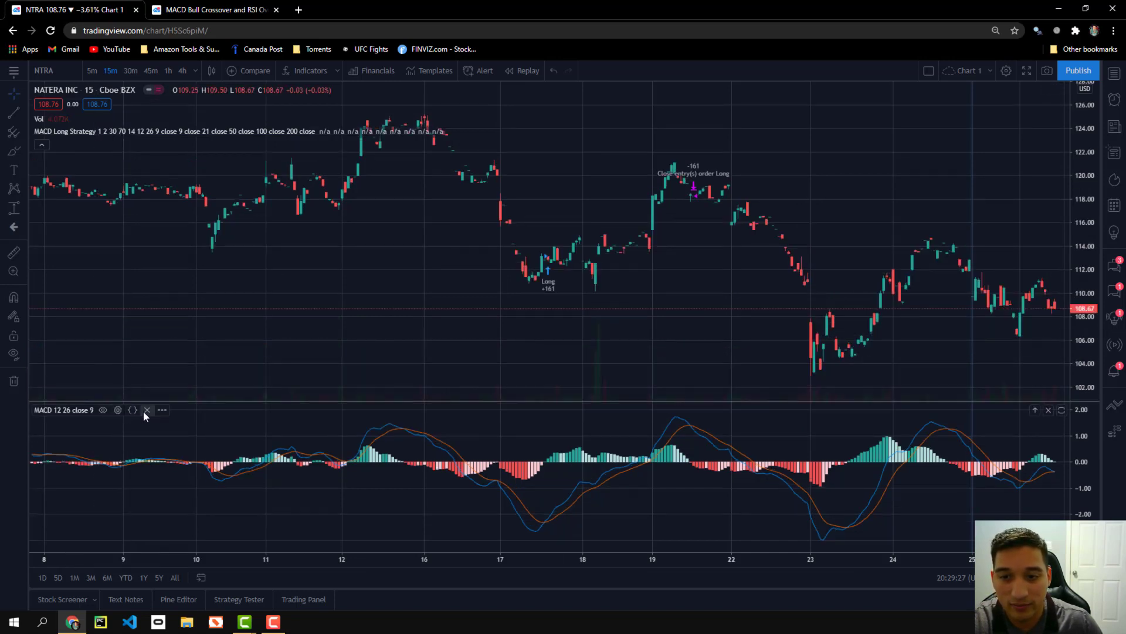
pyautogui.click(146, 410)
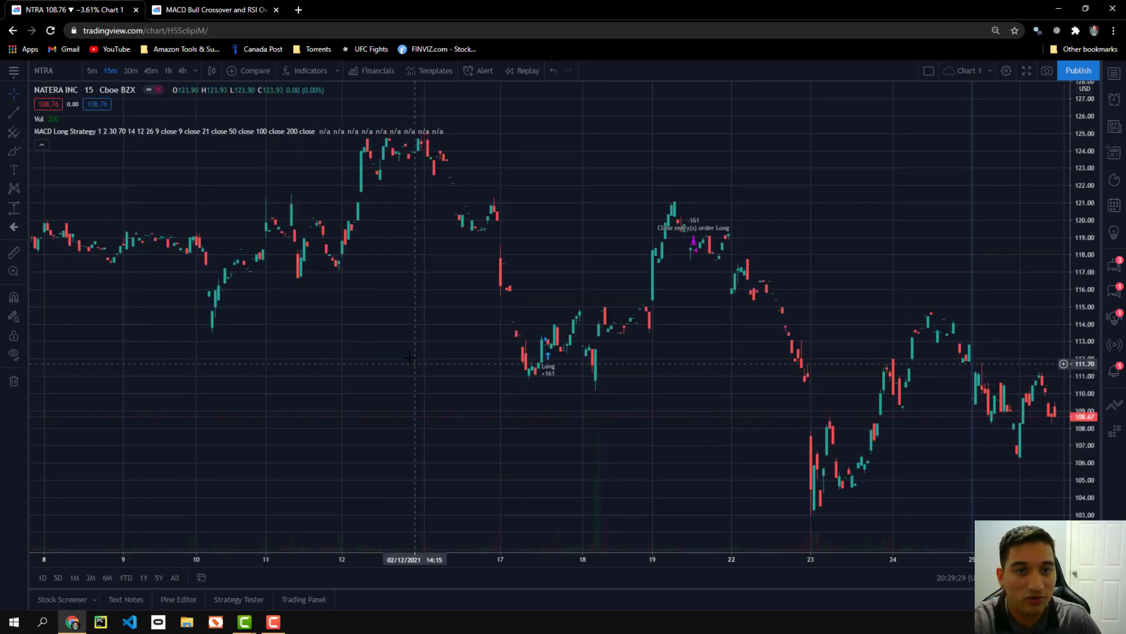
pyautogui.click(238, 598)
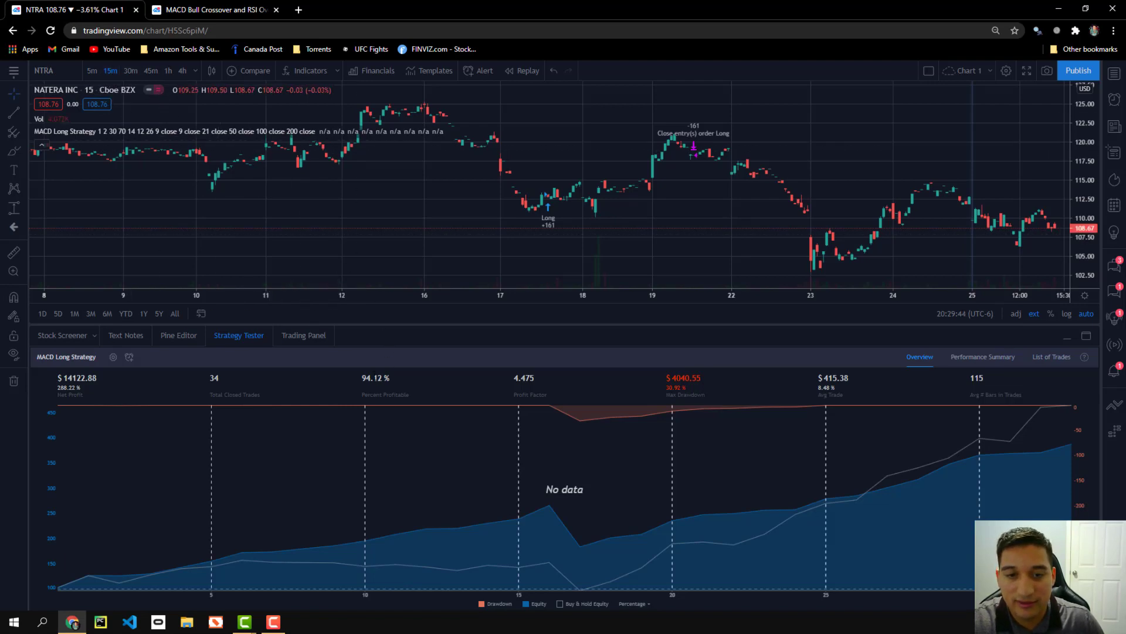
pyautogui.moveTo(358, 378); pyautogui.dragTo(392, 379)
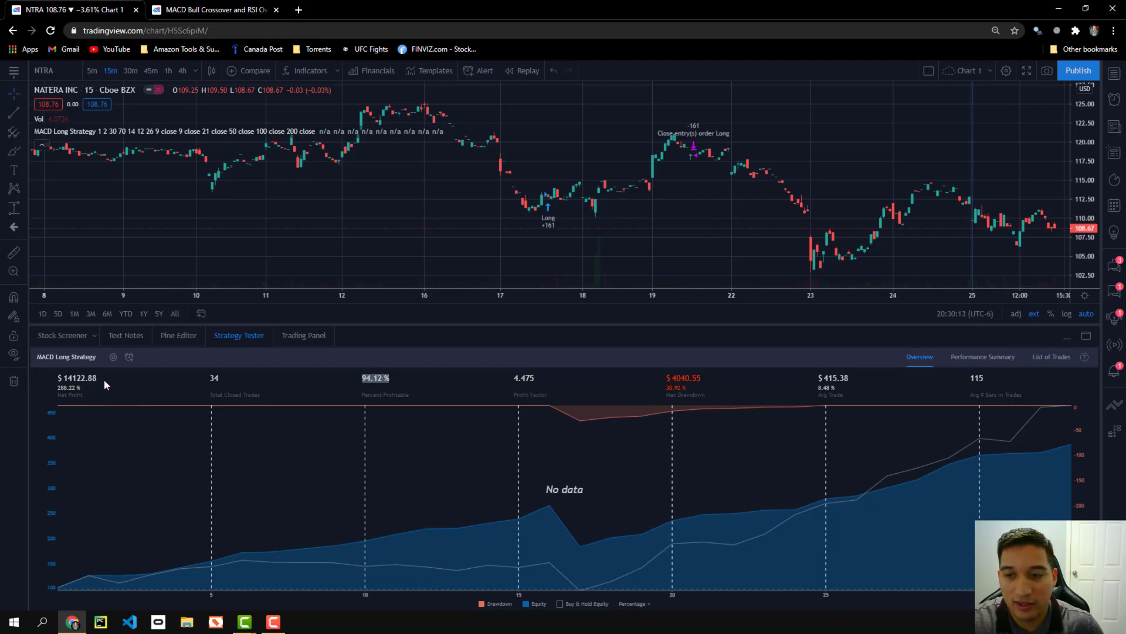
pyautogui.moveTo(104, 379); pyautogui.dragTo(64, 379)
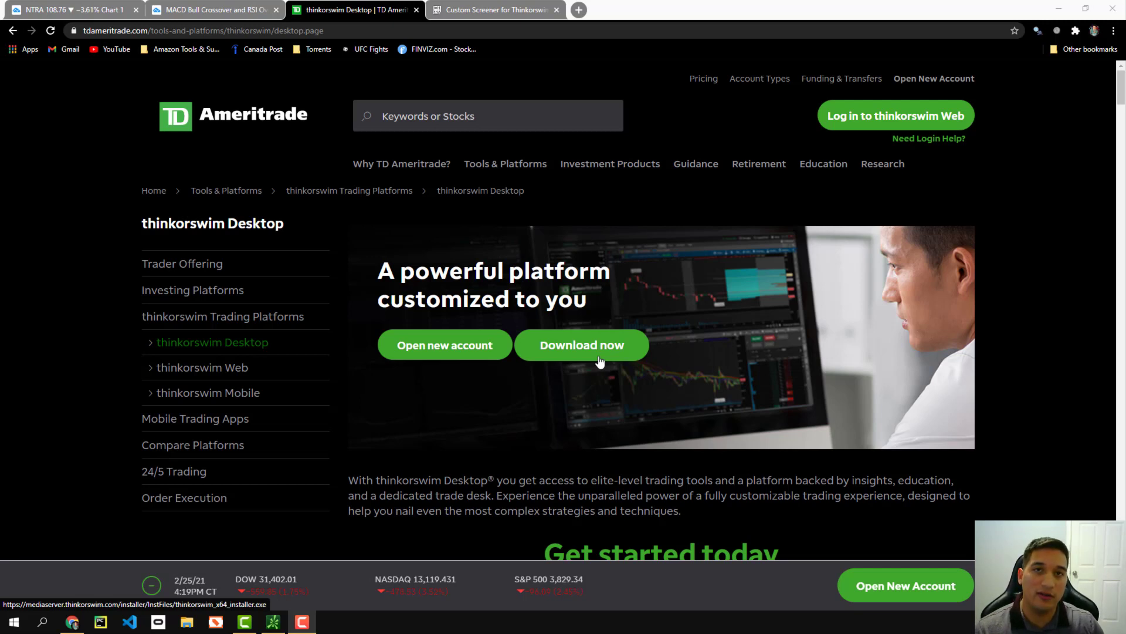
# - Download the thinkorswim Desktop installer and switch to the running thinkorswim application
pyautogui.click(599, 359)
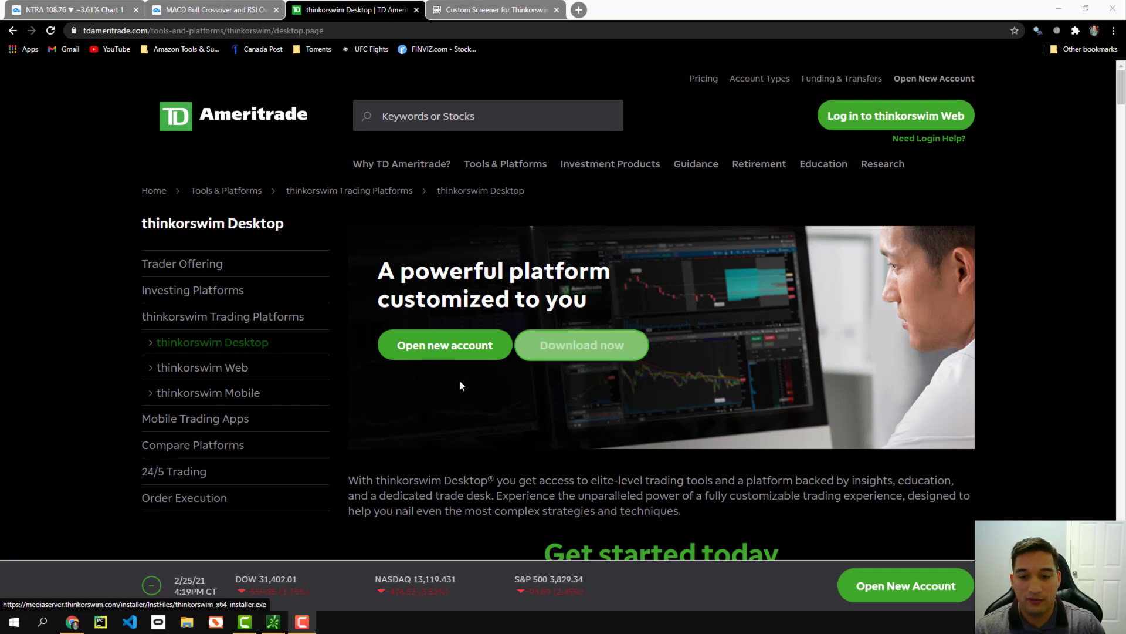
pyautogui.click(273, 621)
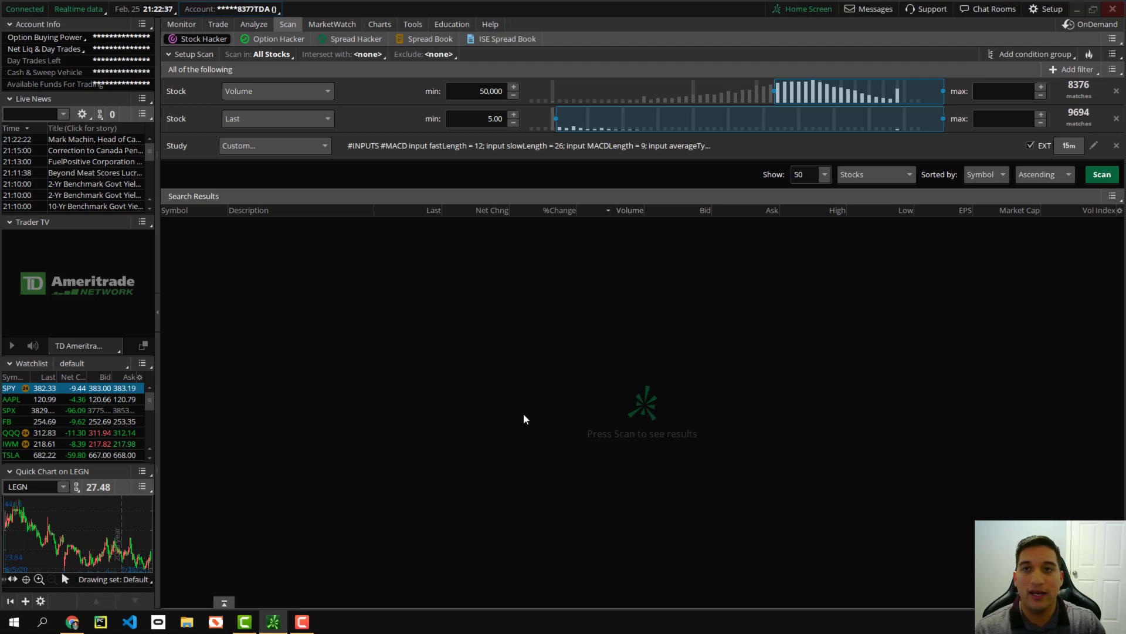
pyautogui.click(194, 25)
pyautogui.moveTo(223, 29)
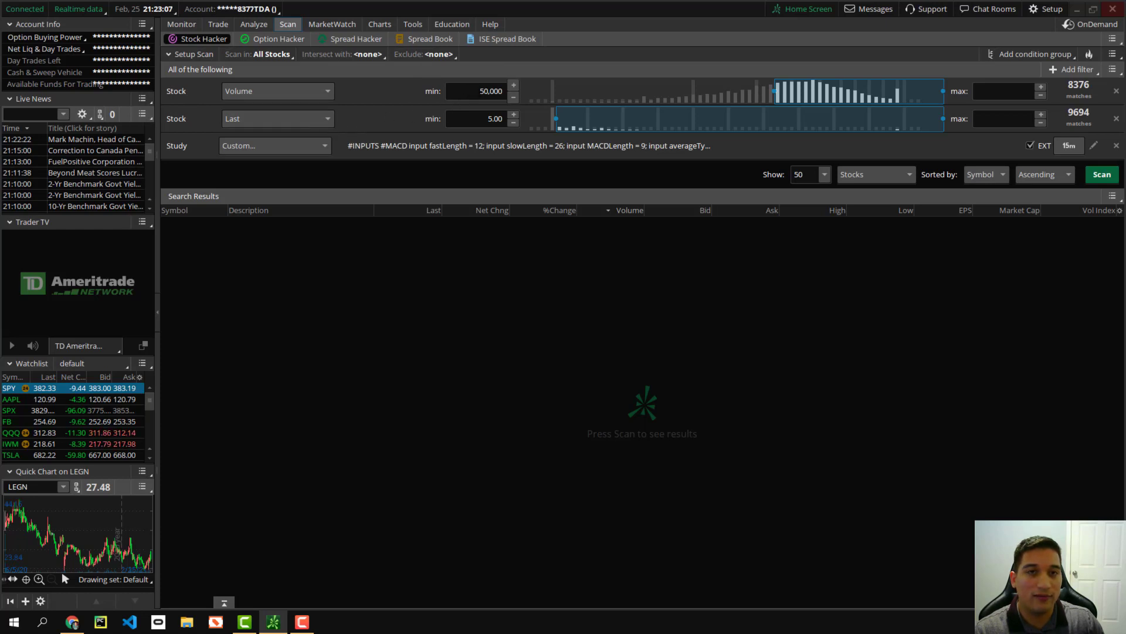
pyautogui.click(483, 91)
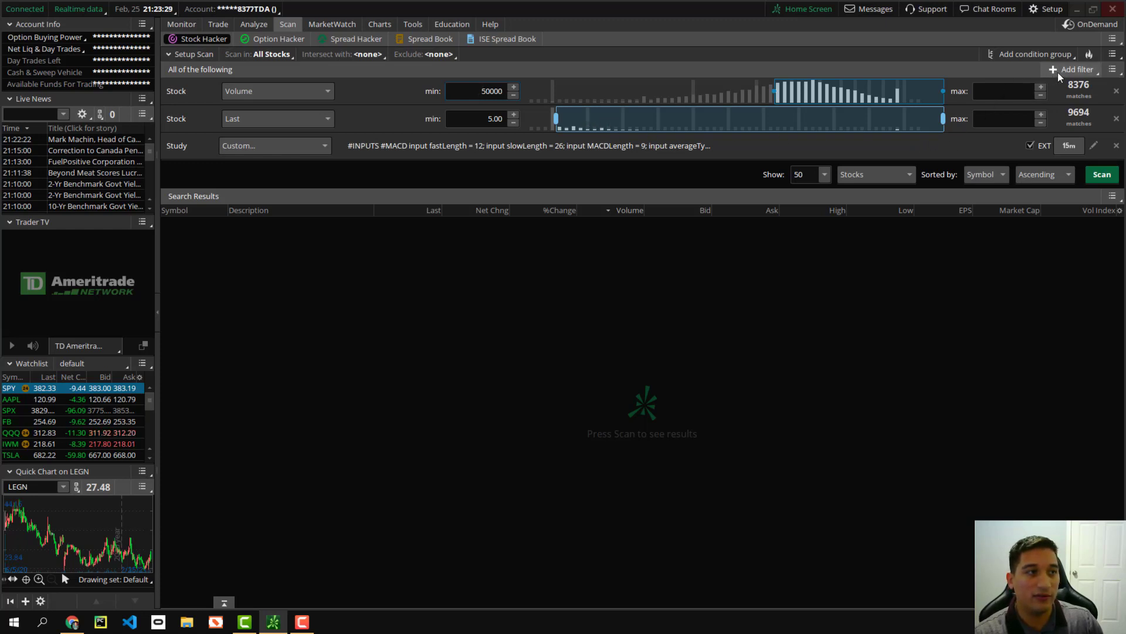
# - Open the Custom study in the thinkScript Editor and delete all its MACD and RSI code
pyautogui.click(325, 147)
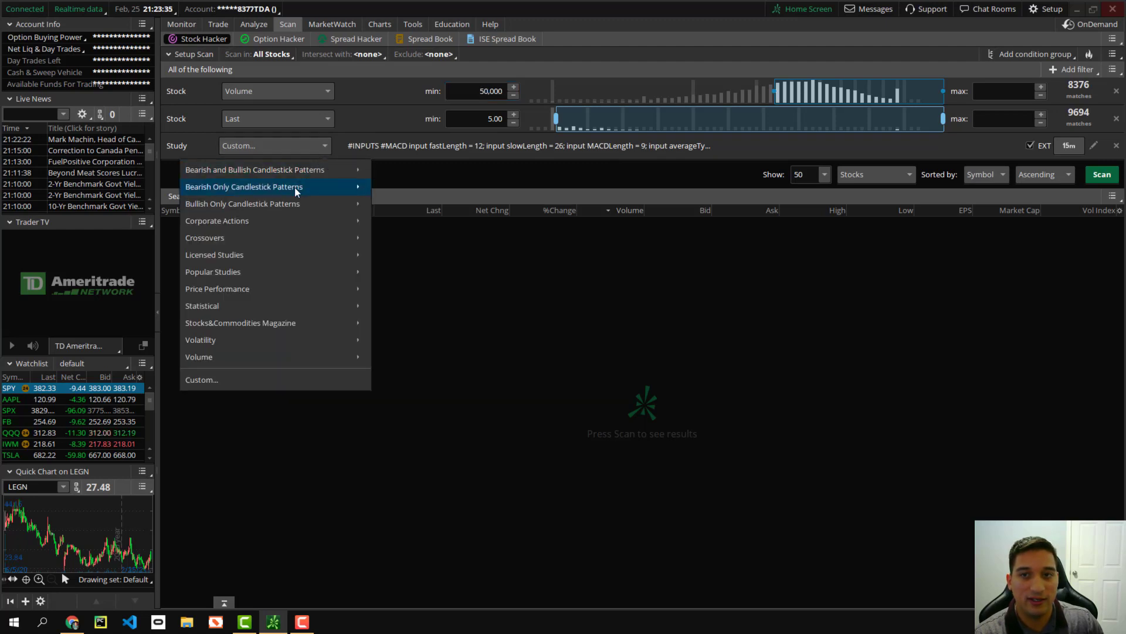
pyautogui.click(270, 381)
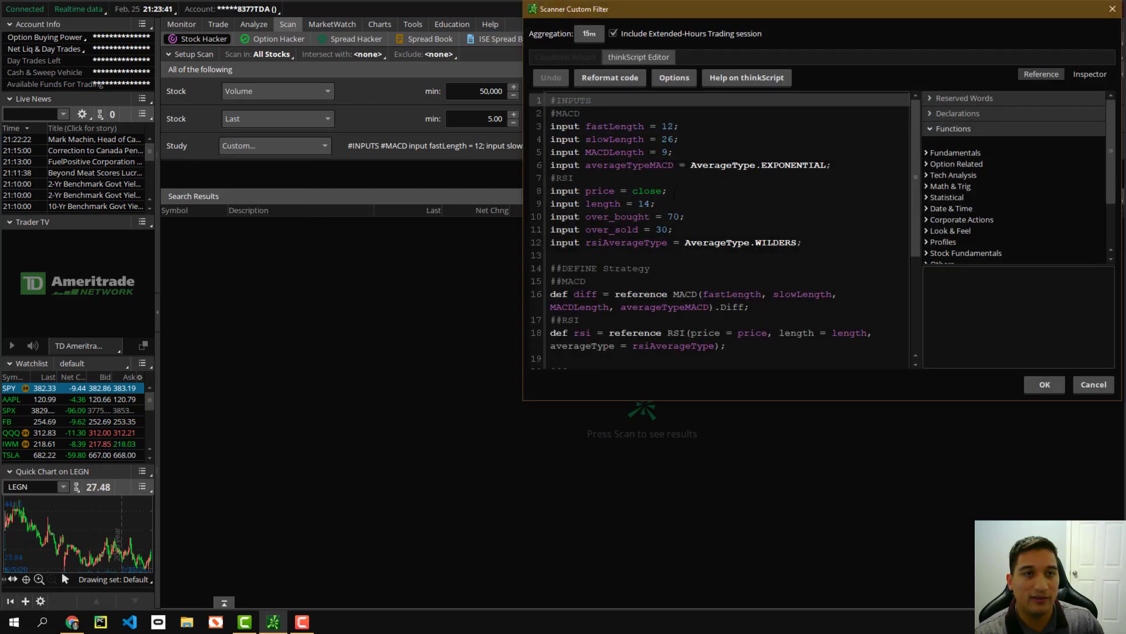
pyautogui.scroll(-2, 676, 190)
pyautogui.scroll(2, 679, 187)
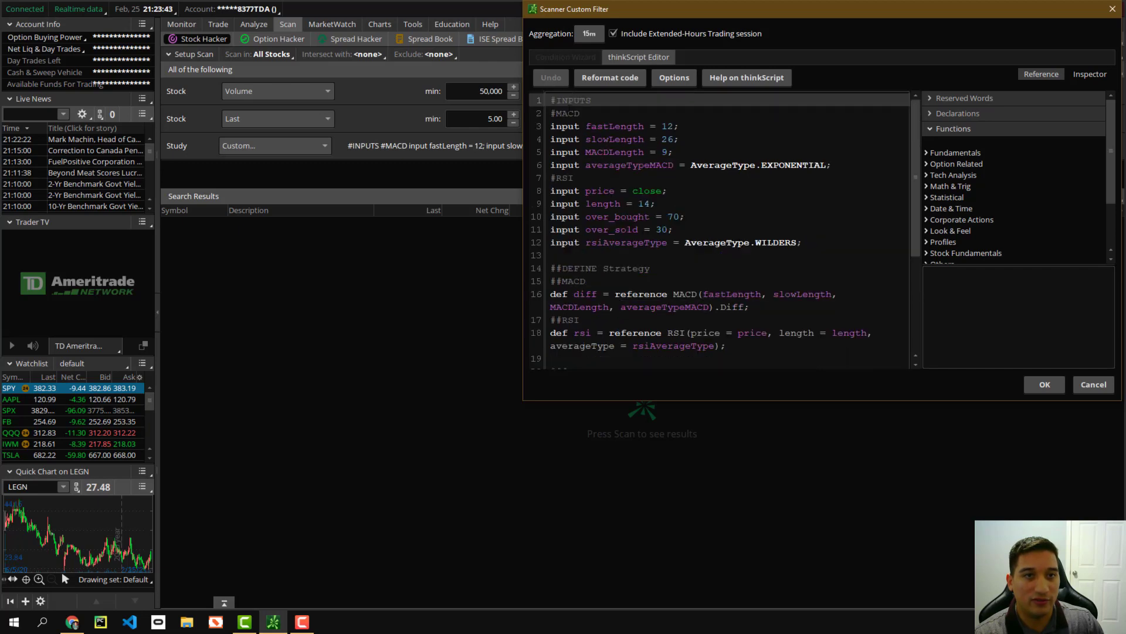
pyautogui.moveTo(552, 99); pyautogui.dragTo(760, 353)
pyautogui.press('BackSpace')
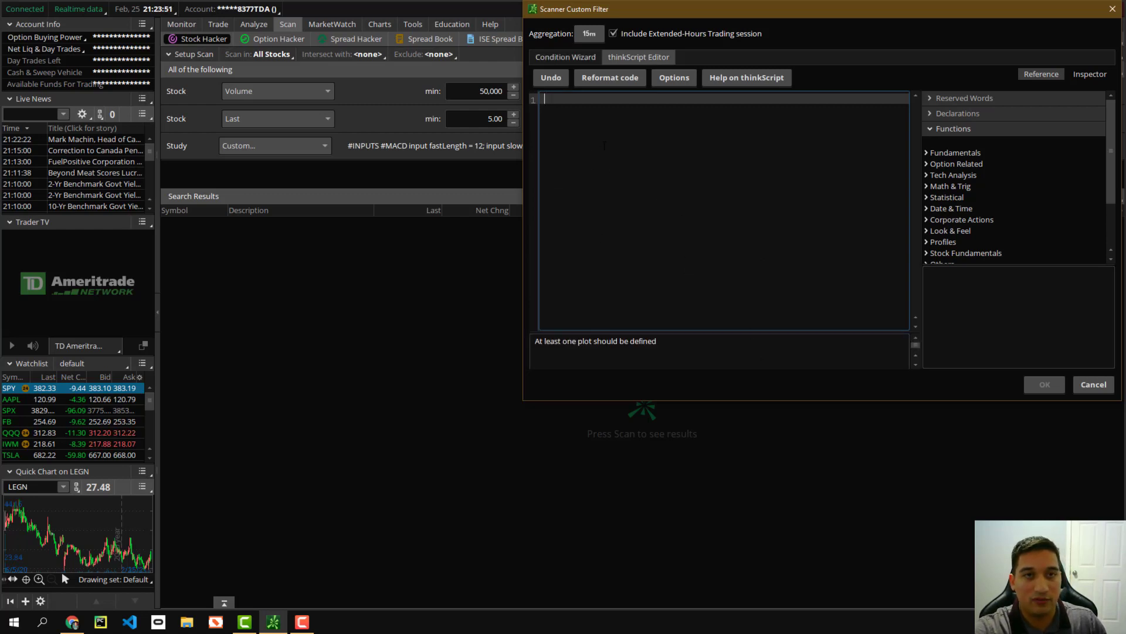
# - Copy the Custom Screener for Thinkorswim code from the Pastebin tab and return to thinkorswim
pyautogui.click(79, 624)
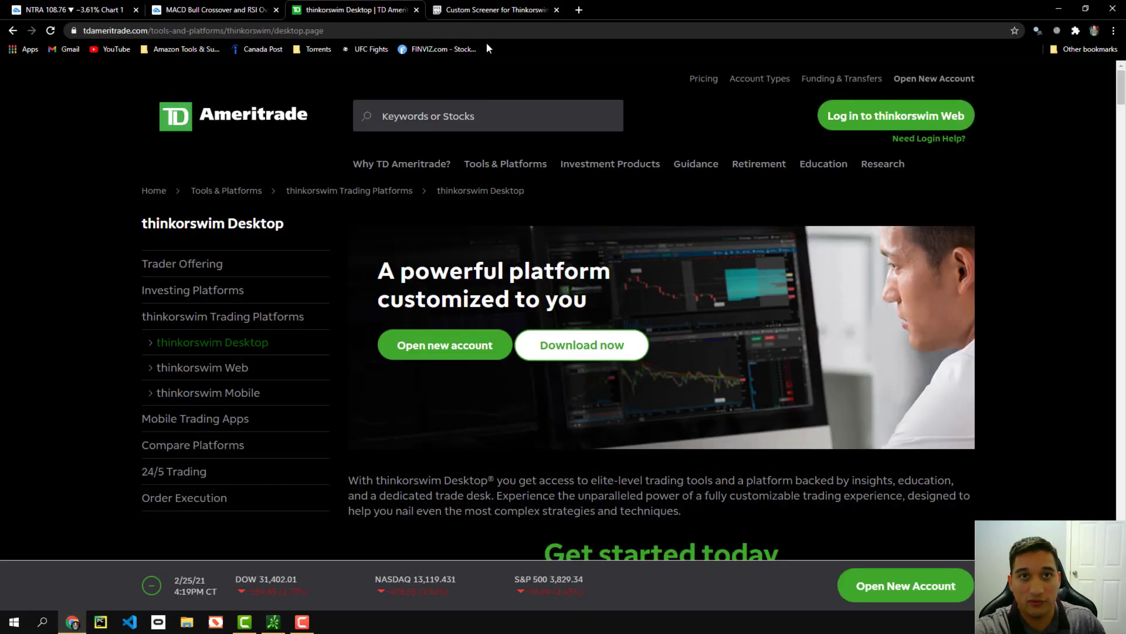
pyautogui.click(486, 9)
pyautogui.click(141, 31)
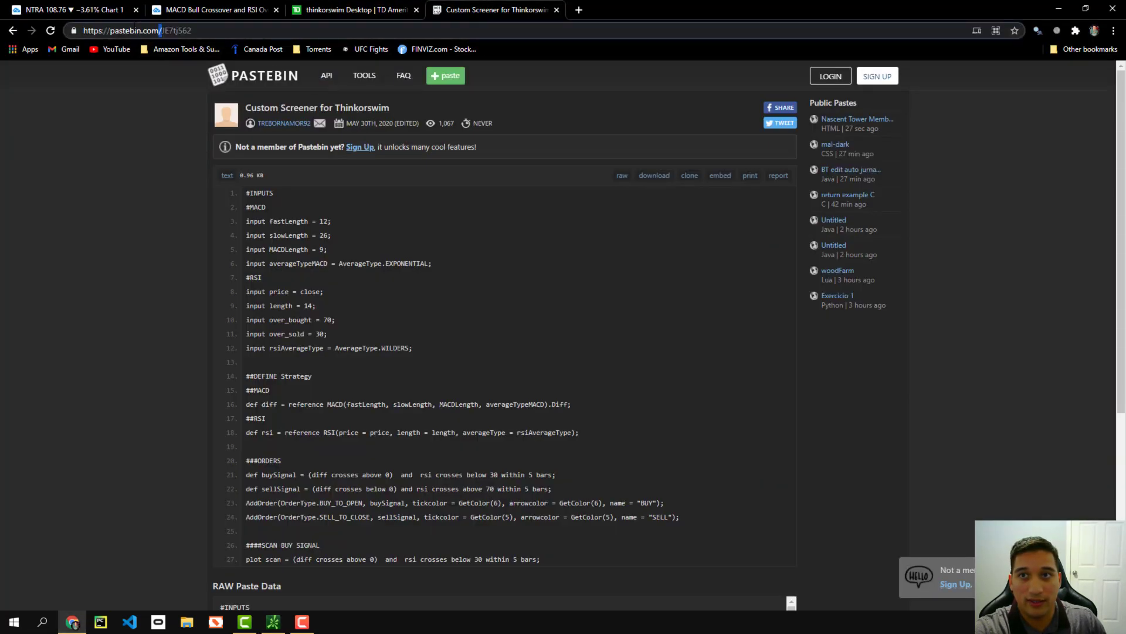
pyautogui.hotkey('ctrl', 'a')
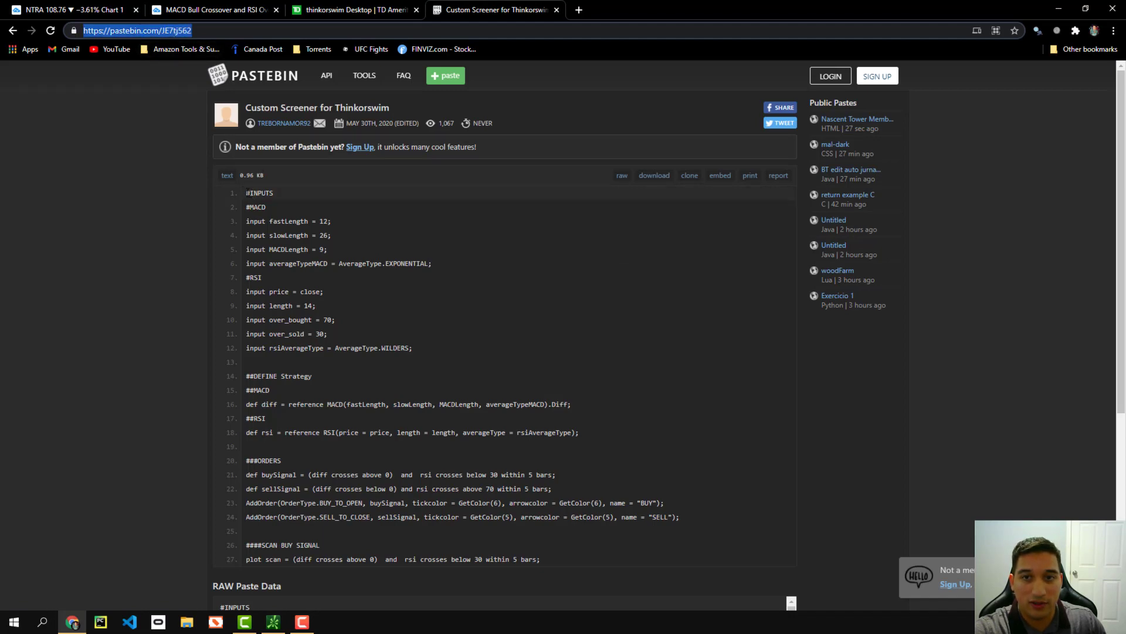
pyautogui.moveTo(247, 192); pyautogui.dragTo(551, 320)
pyautogui.hotkey('ctrl', 'c')
pyautogui.scroll(-4, 358, 347)
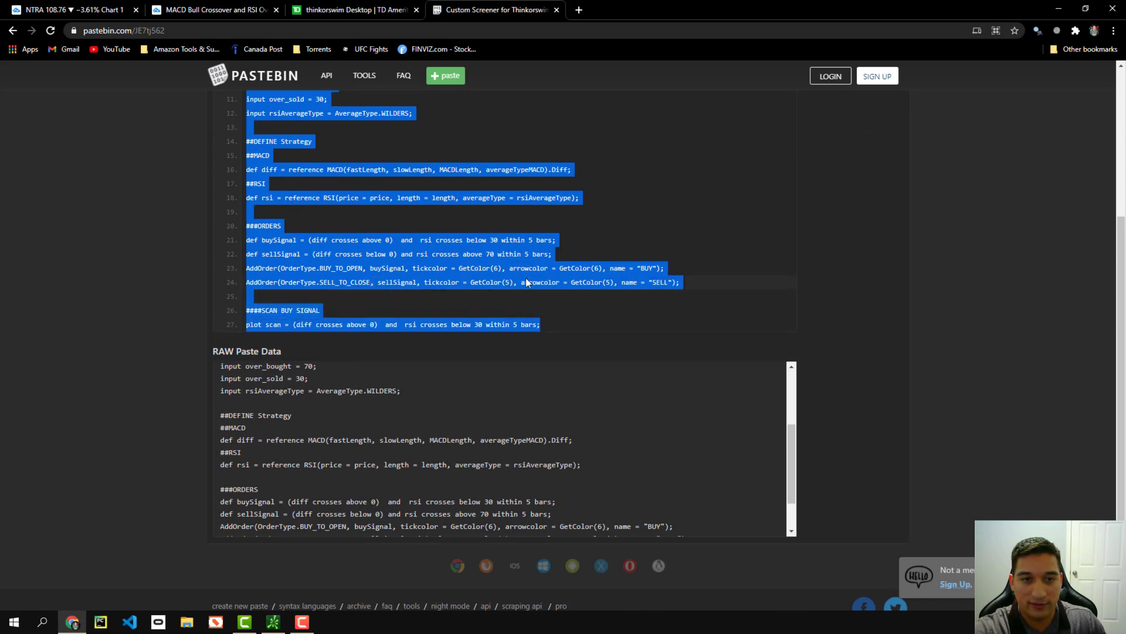
pyautogui.rightClick(554, 284)
pyautogui.click(560, 288)
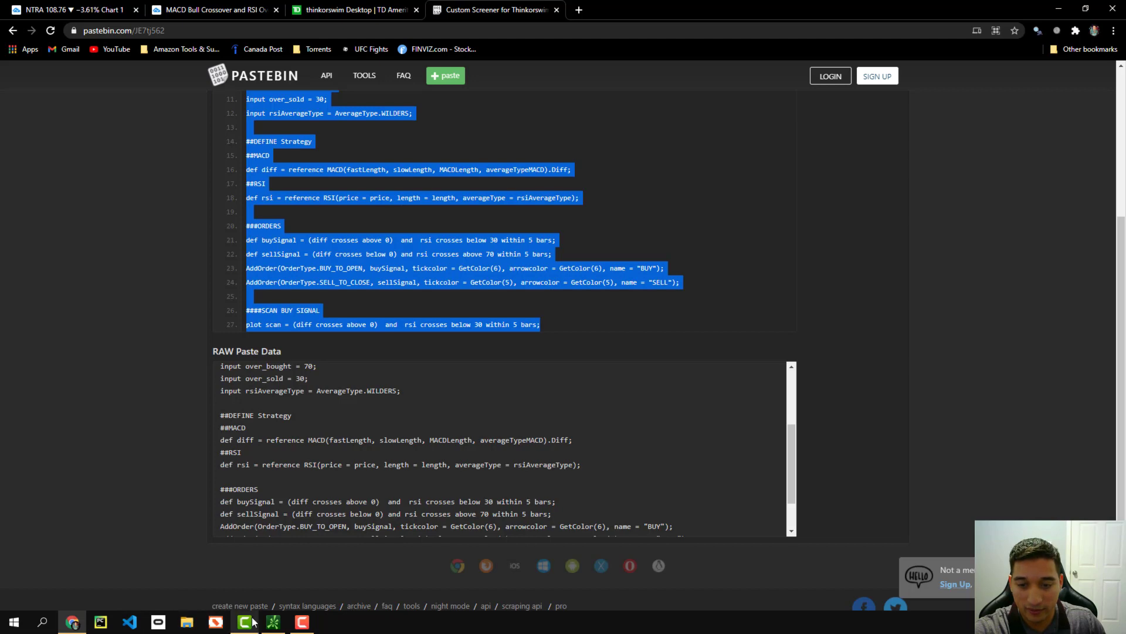
pyautogui.click(273, 621)
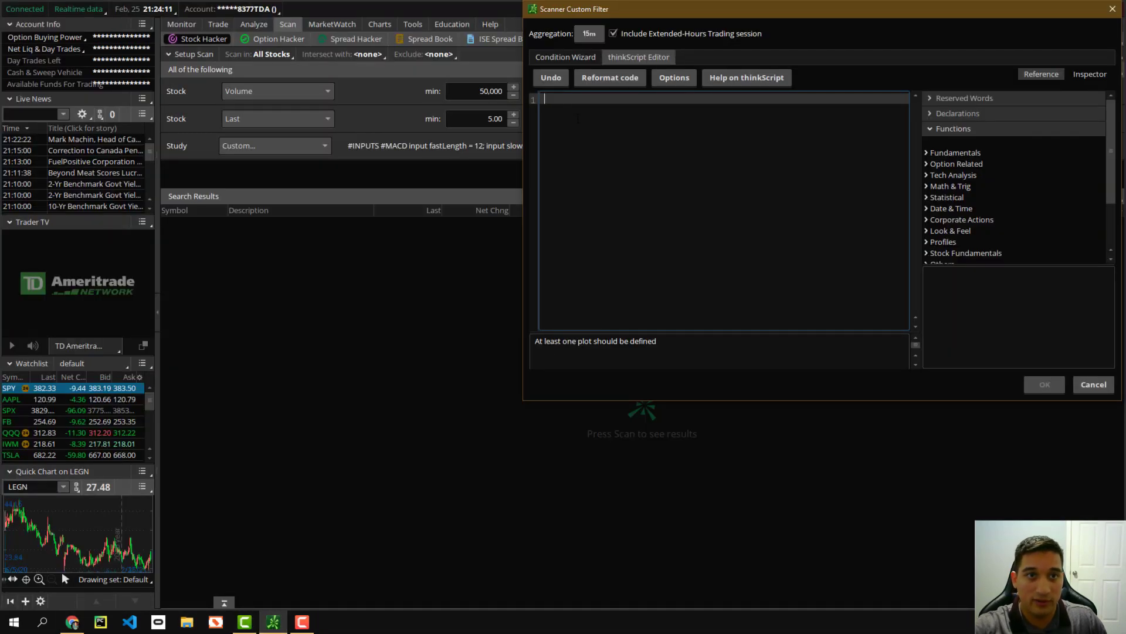
# - Paste the MACD/RSI screener script into the empty editor, confirm it, and check the aggregation period
pyautogui.hotkey('ctrl', 'v')
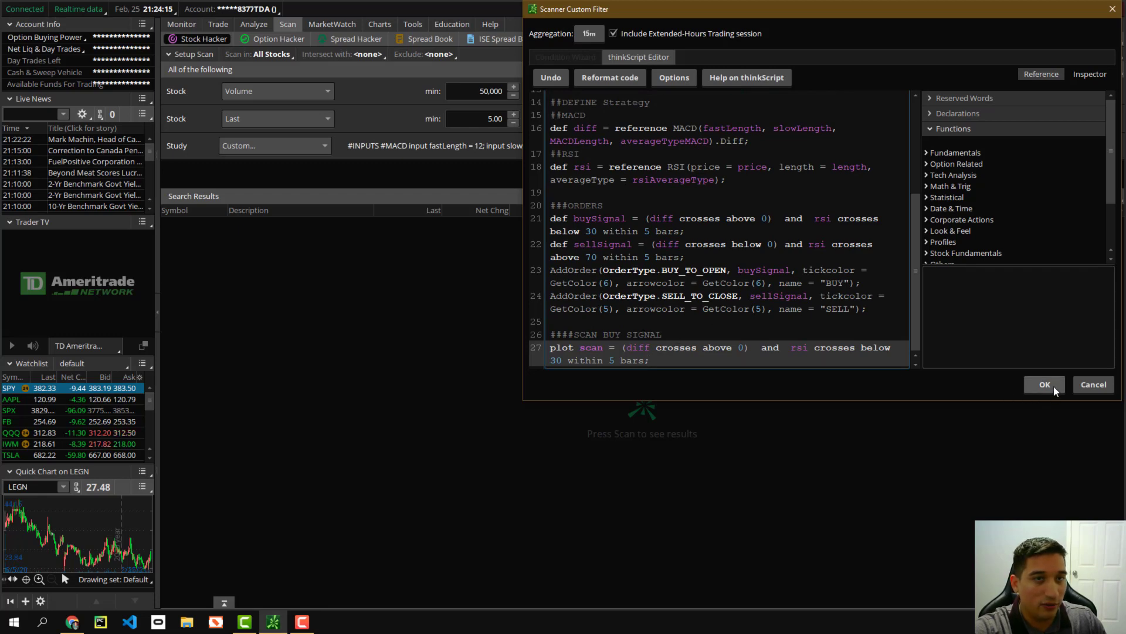
pyautogui.click(1053, 389)
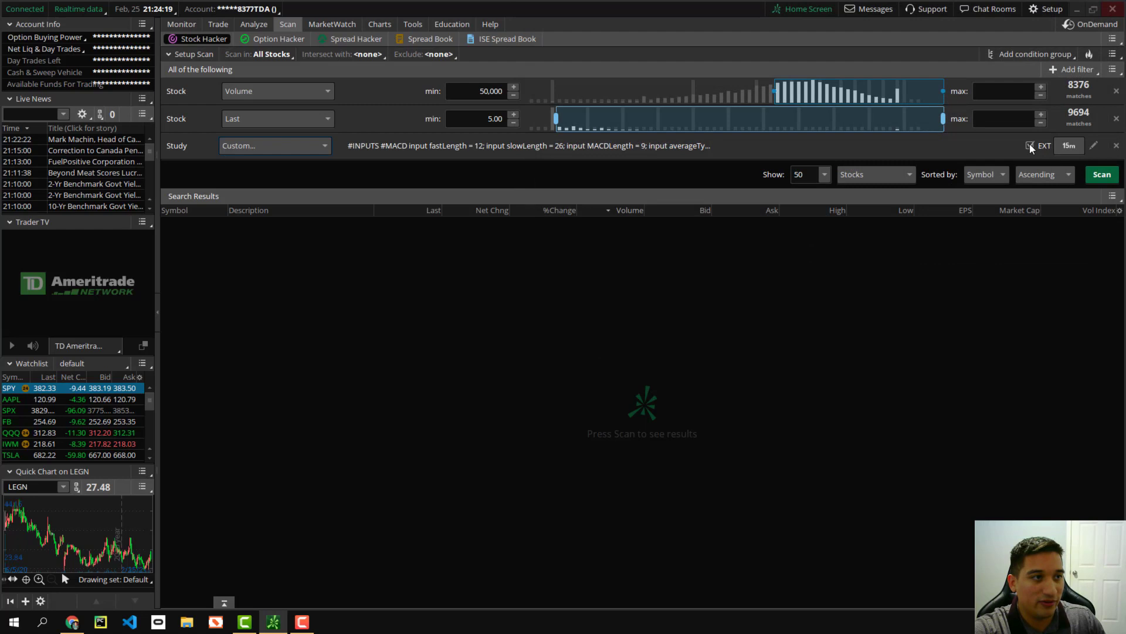
pyautogui.click(1065, 148)
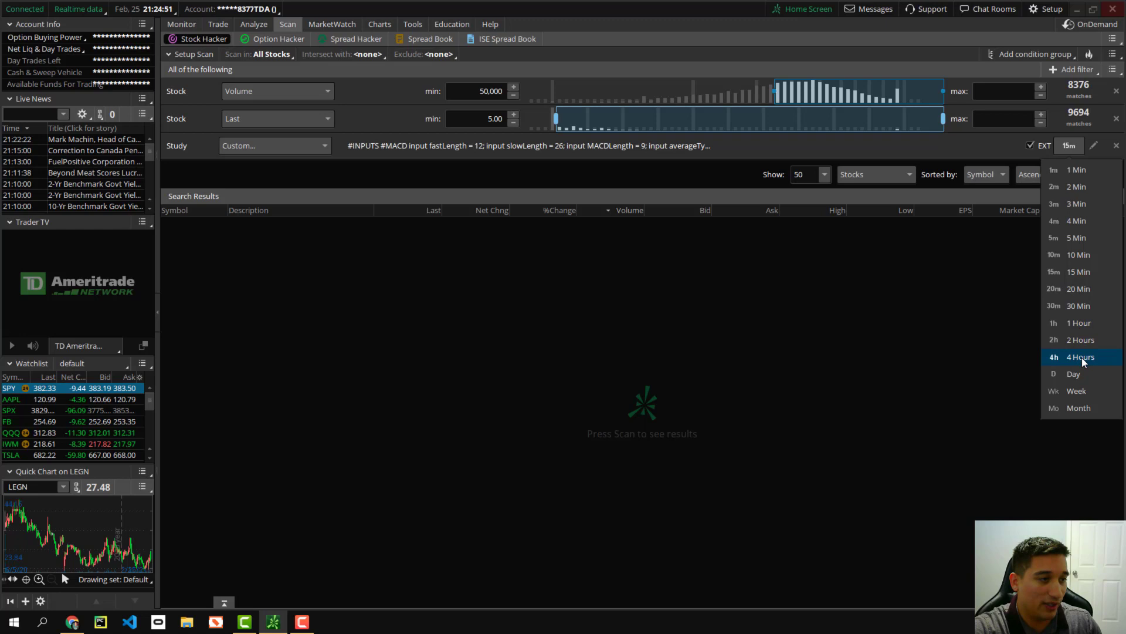
# - Keep 15 Min aggregation, run the scan, and review the 56 results led by SOS
pyautogui.click(1081, 273)
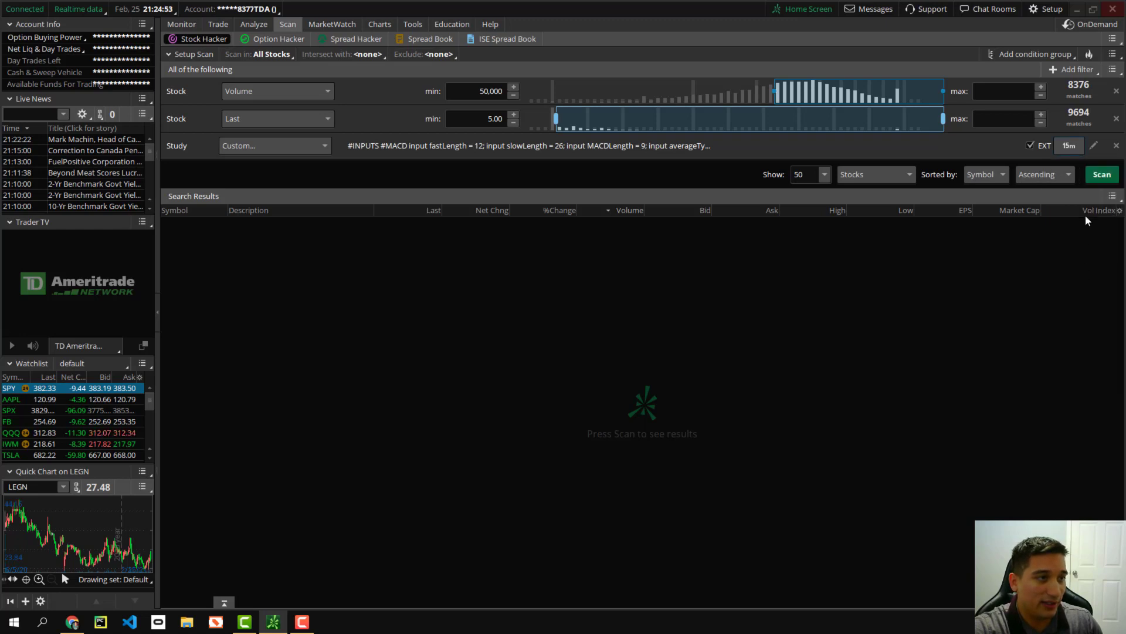
pyautogui.click(1097, 176)
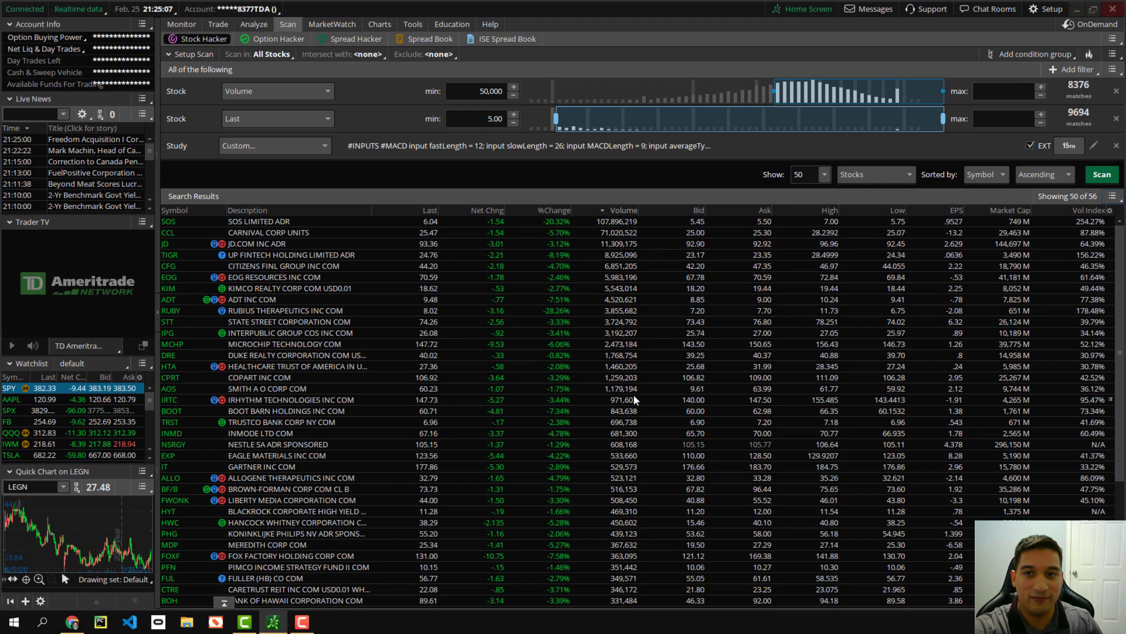
pyautogui.scroll(-5, 367, 337)
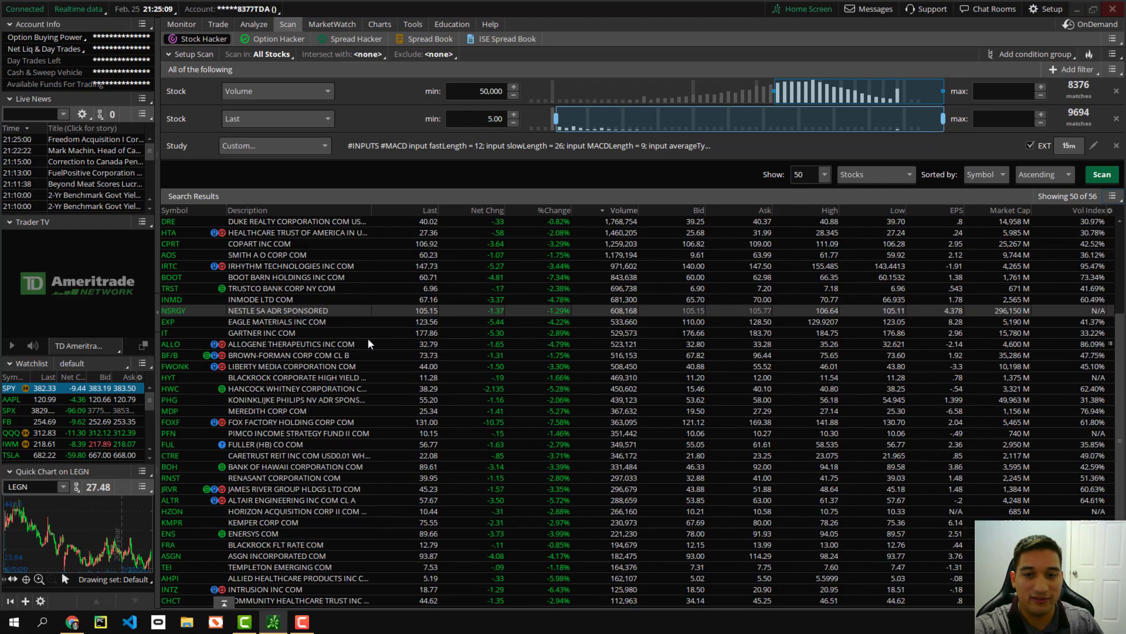
pyautogui.scroll(5, 380, 412)
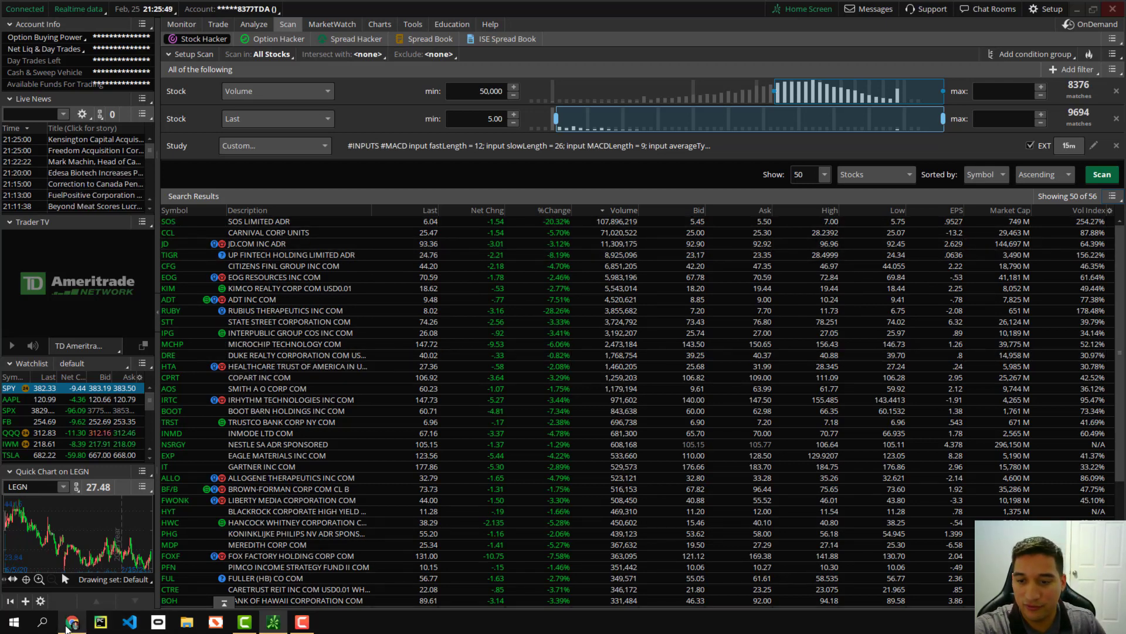
# - Switch the TradingView chart from NTRA to SOS
pyautogui.click(67, 625)
pyautogui.click(82, 9)
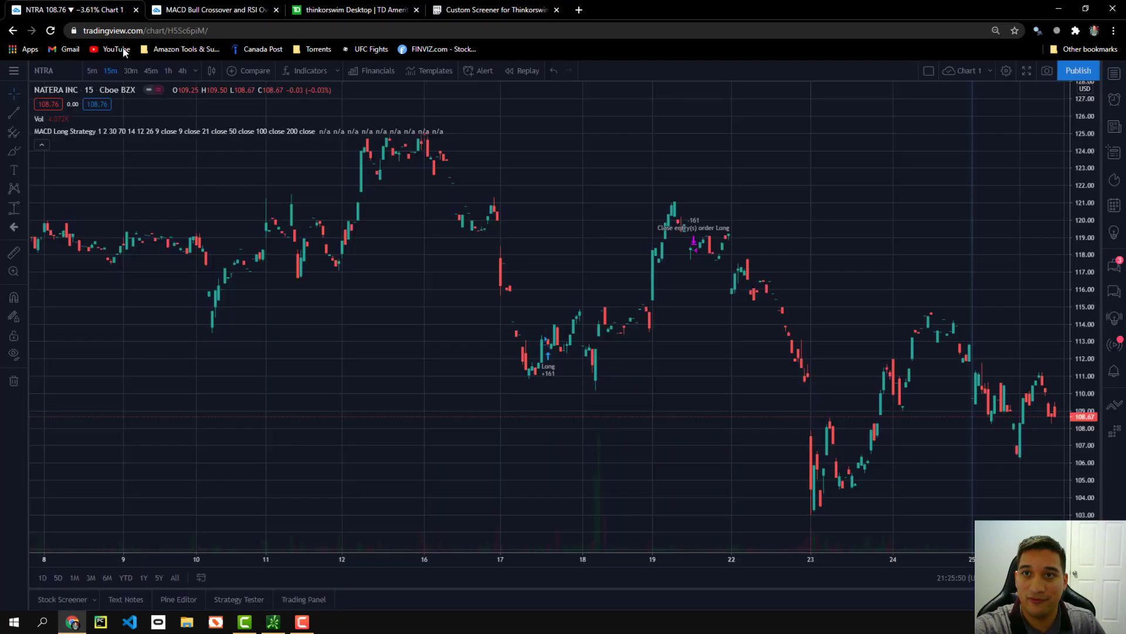
pyautogui.click(65, 70)
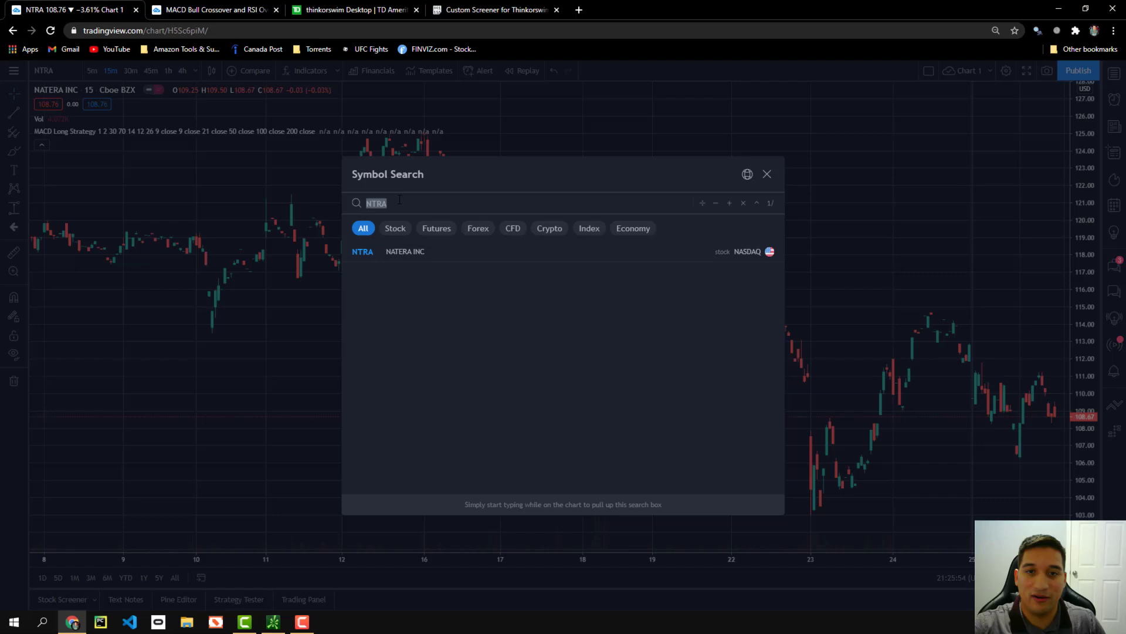
pyautogui.write('sos')
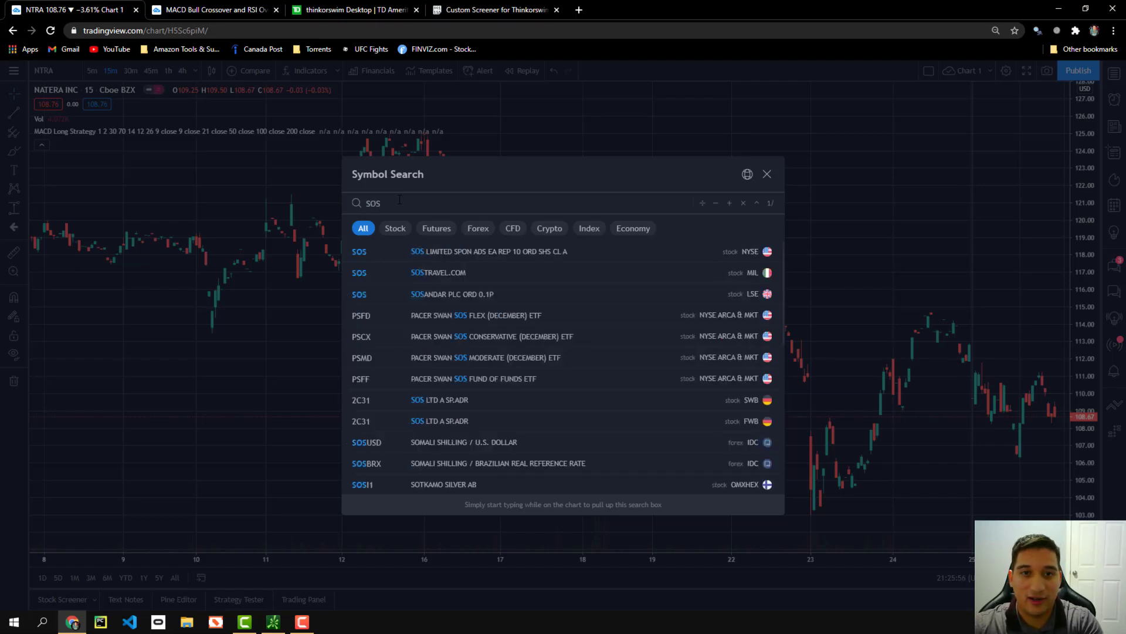
pyautogui.click(457, 251)
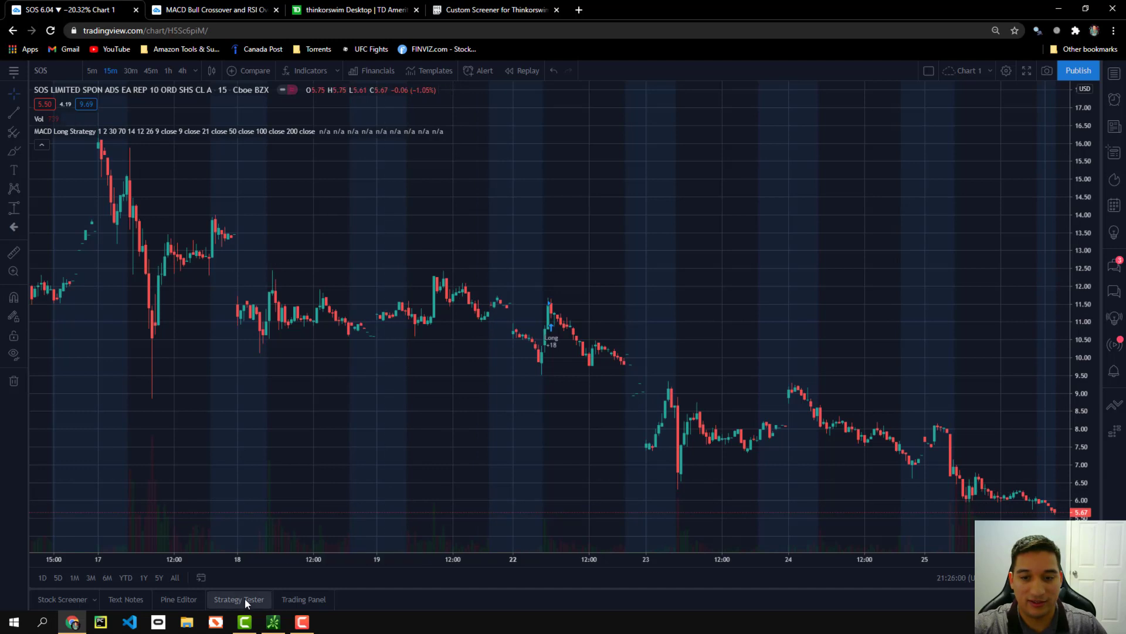
# - Review the SOS backtest overview: 17 closed trades, 47.06% profitable
pyautogui.click(245, 598)
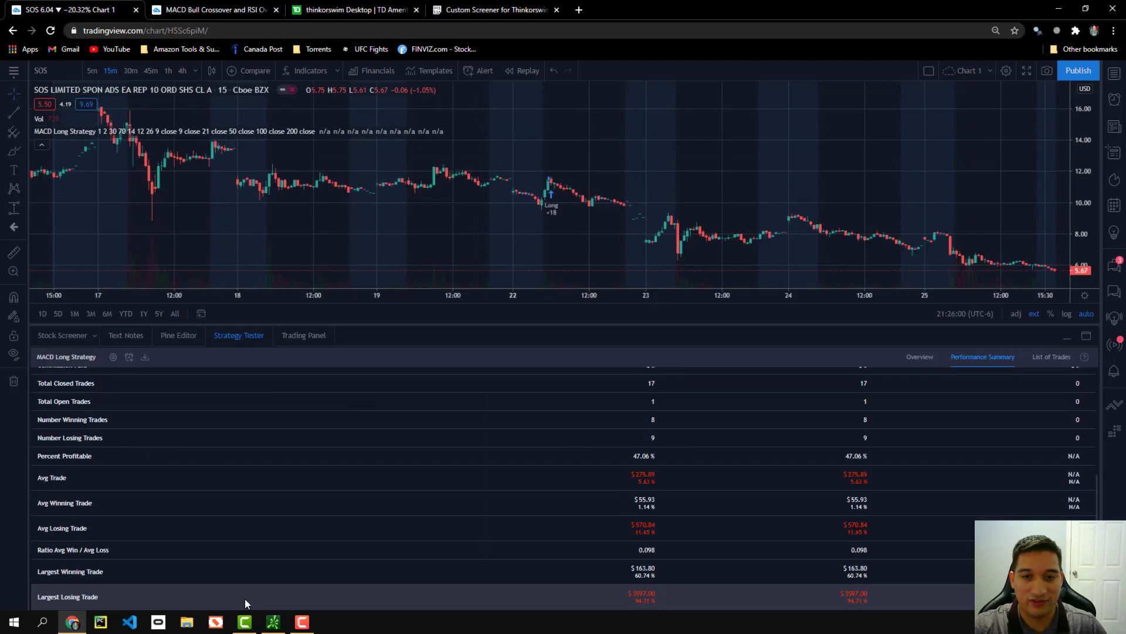
pyautogui.click(920, 357)
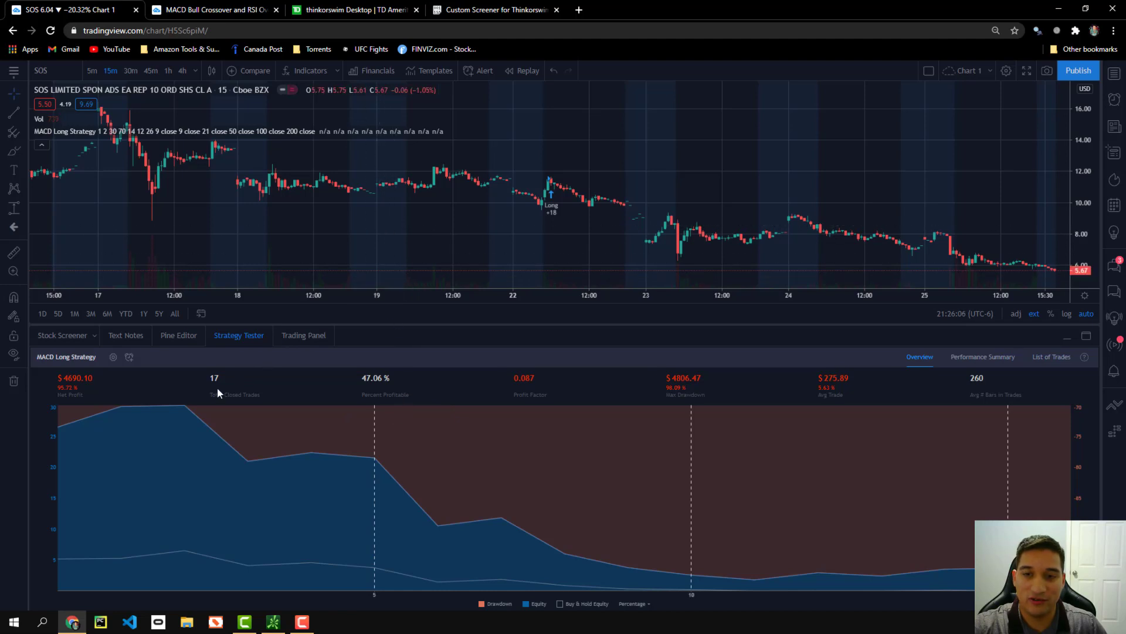
pyautogui.scroll(-3, 351, 234)
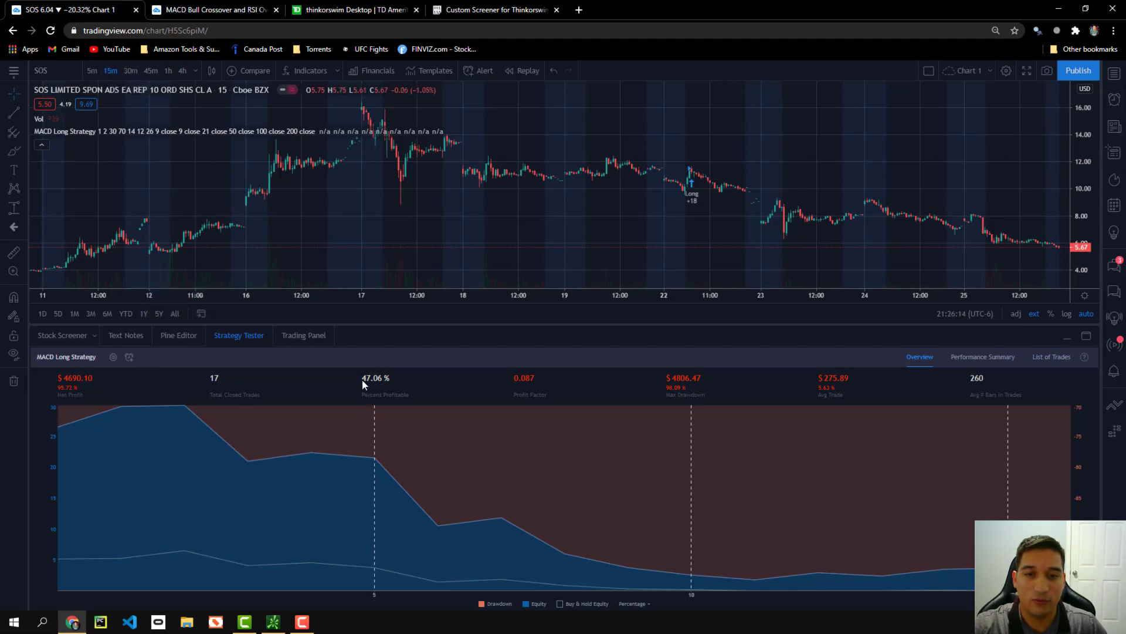
pyautogui.moveTo(362, 379); pyautogui.dragTo(374, 379)
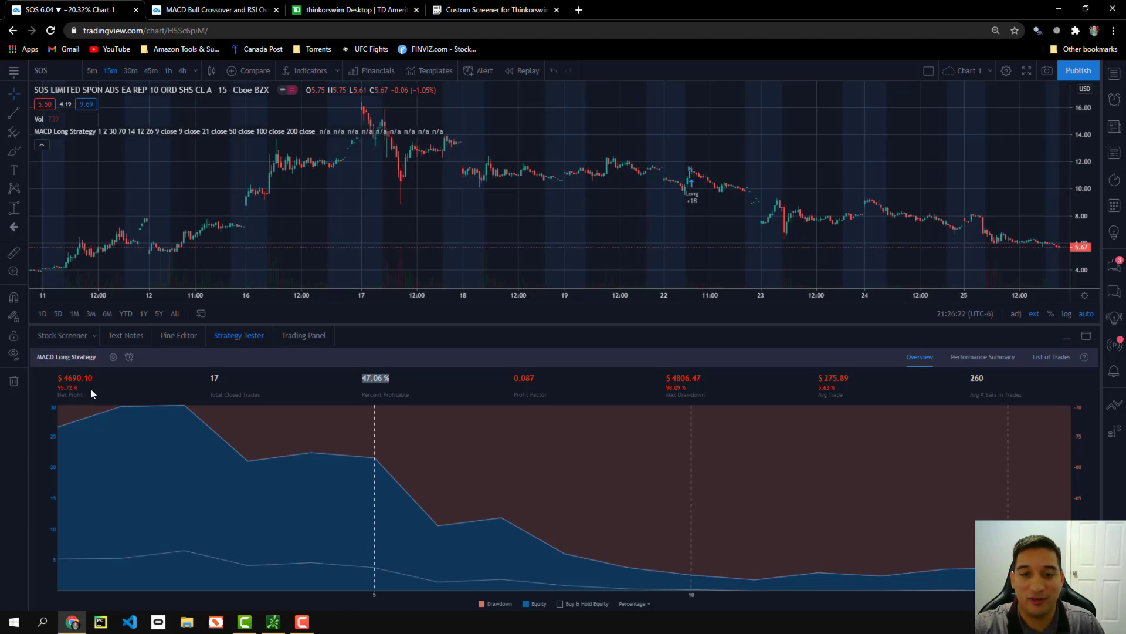
# - Load CCL from the scan list onto the chart, then return to the Stock Hacker results
pyautogui.click(273, 621)
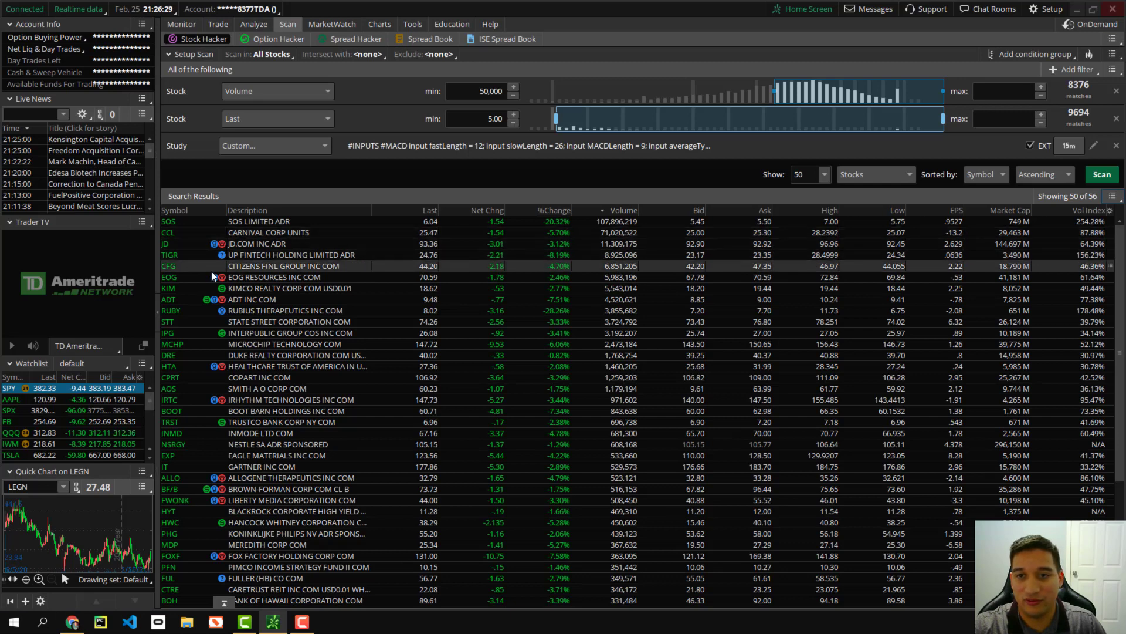
pyautogui.click(71, 622)
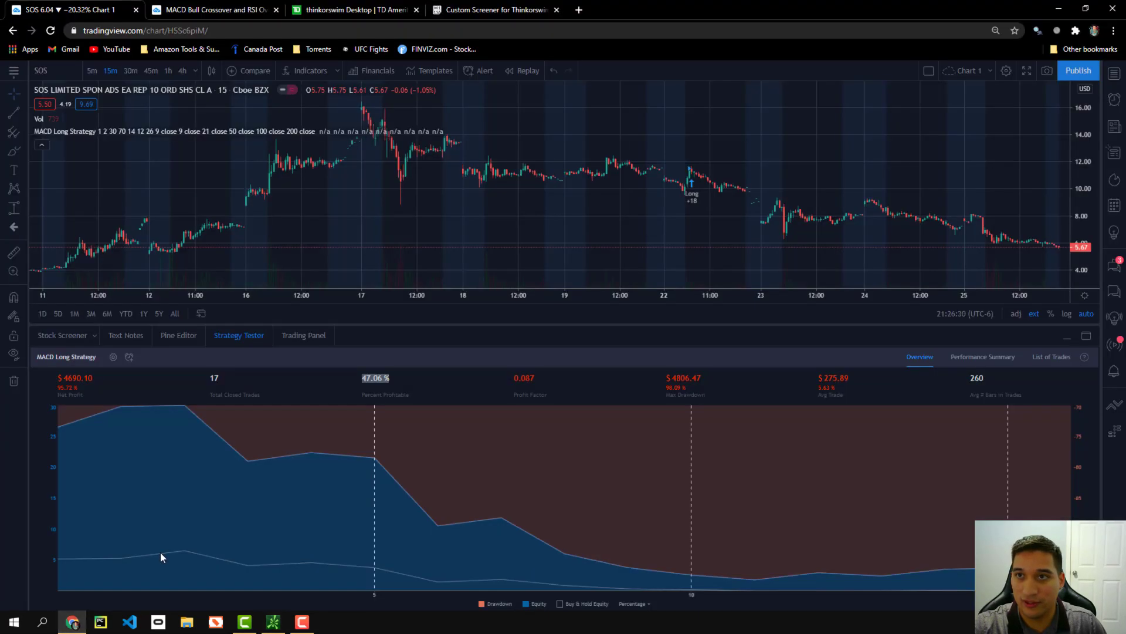
pyautogui.click(56, 72)
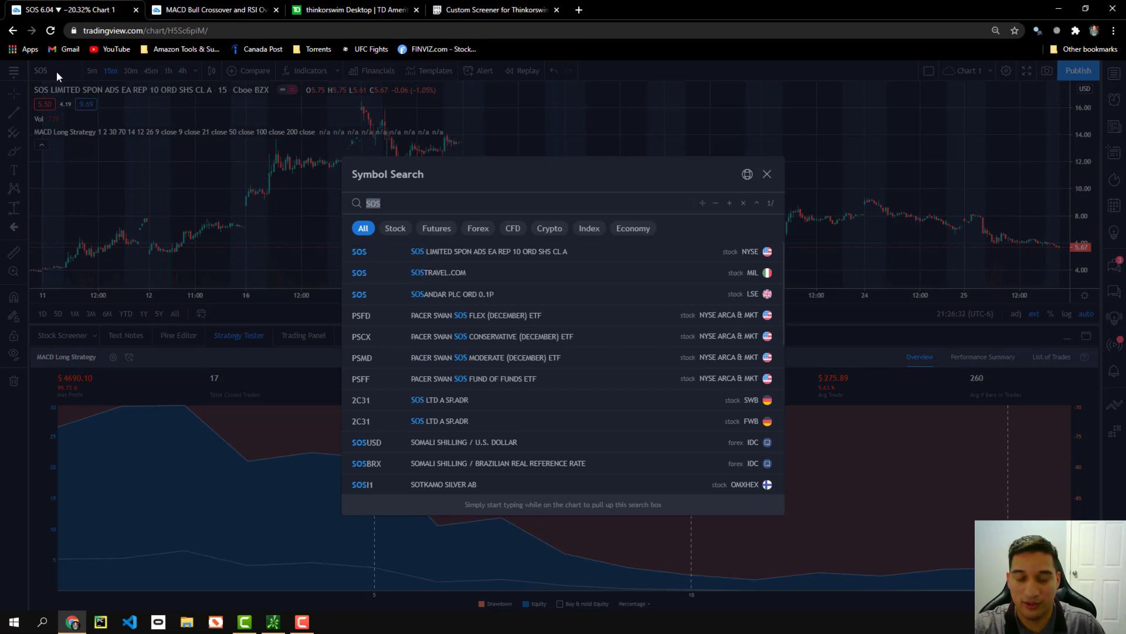
pyautogui.write('CCL')
pyautogui.press('Return')
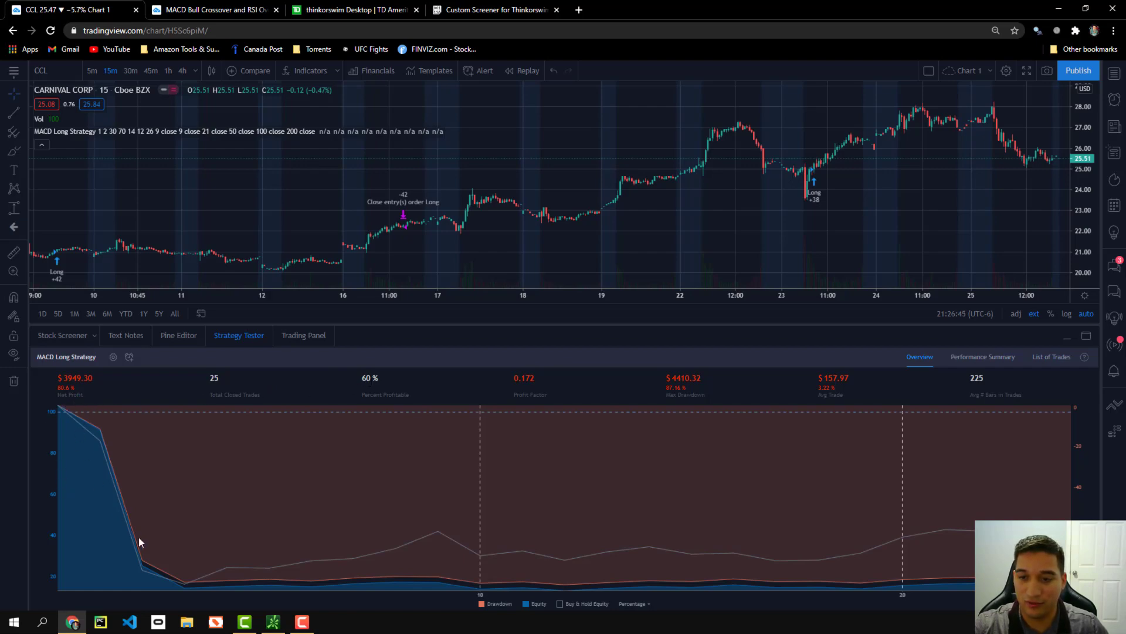
pyautogui.click(72, 622)
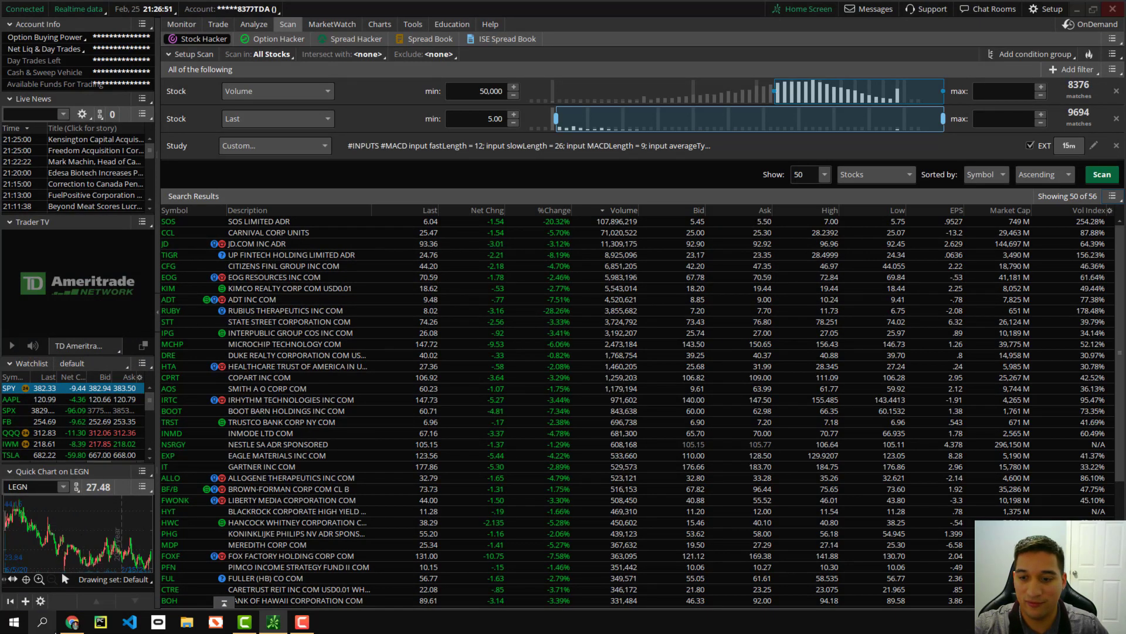
# - Load JD onto the chart and note its 86.96% profitable backtest
pyautogui.click(72, 622)
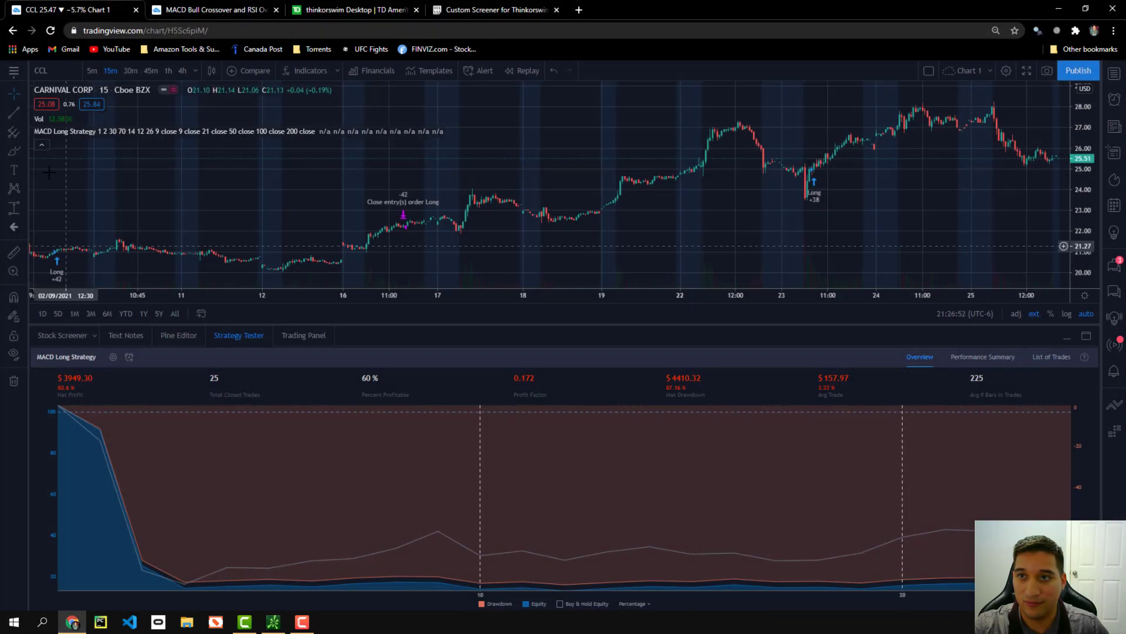
pyautogui.click(52, 68)
pyautogui.write('JD')
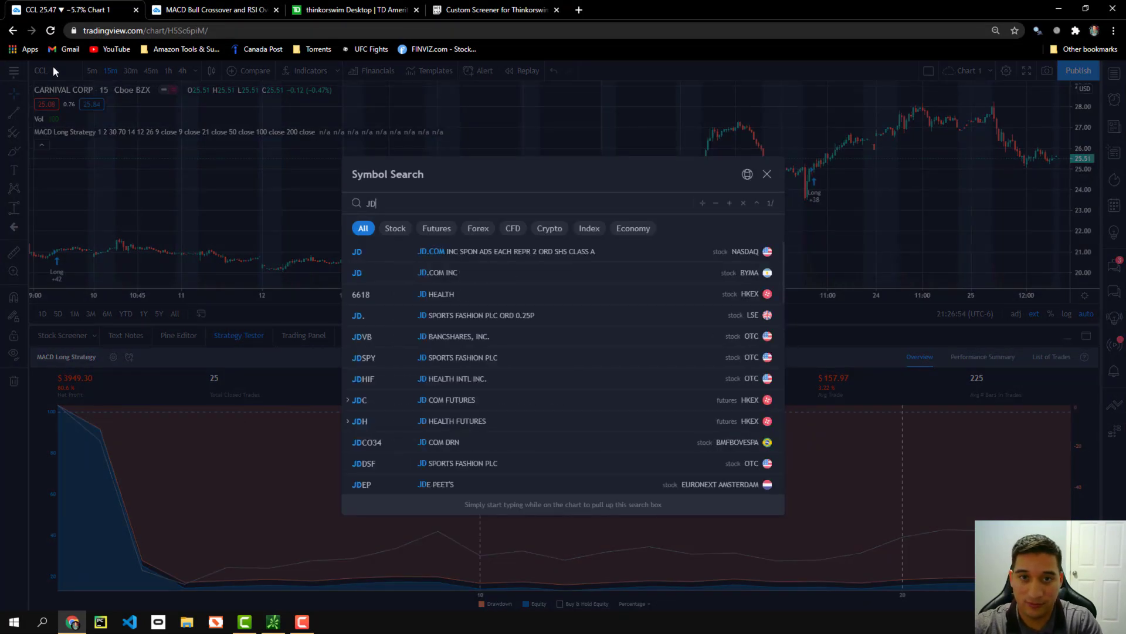
pyautogui.press('Return')
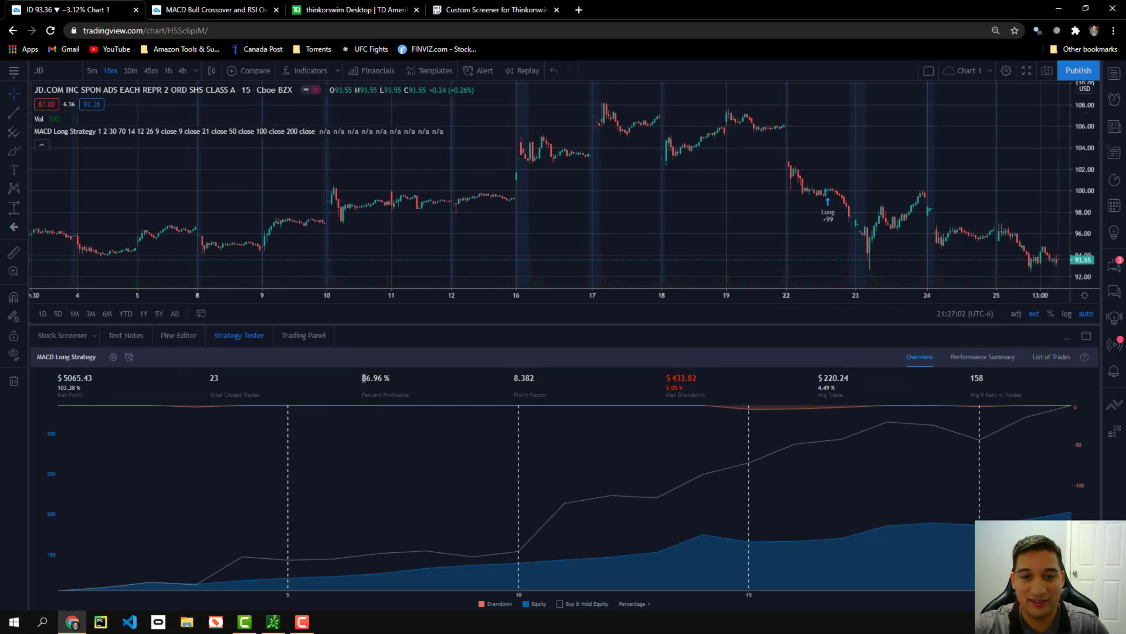
pyautogui.moveTo(361, 379); pyautogui.dragTo(391, 380)
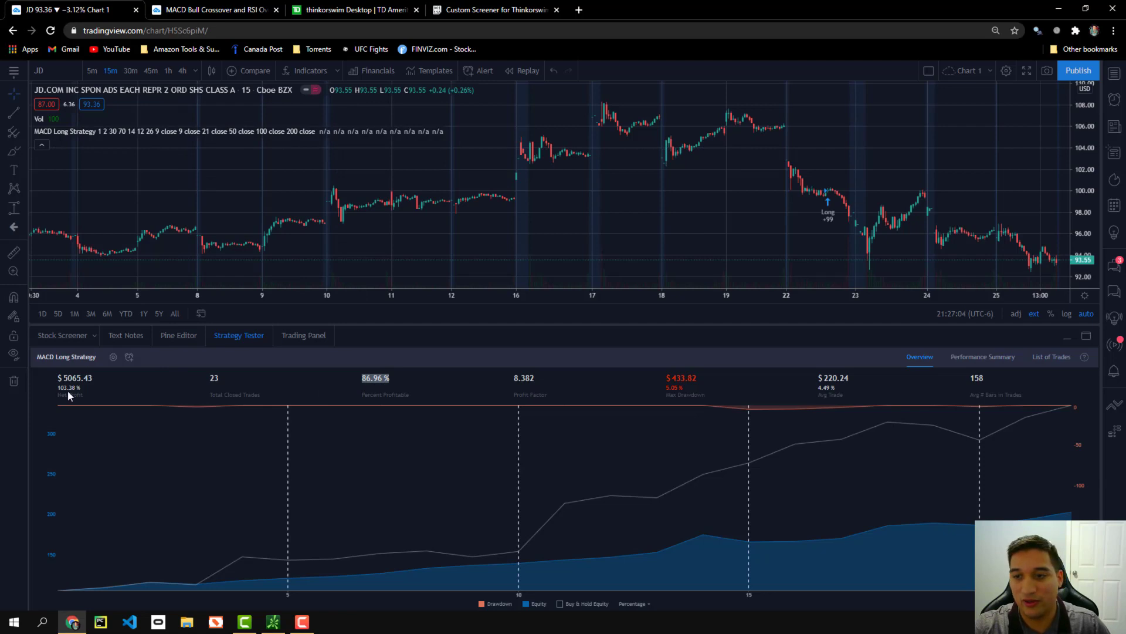
# - Pan JD's chart back to late January to inspect earlier long entries
pyautogui.click(238, 207)
pyautogui.moveTo(238, 207); pyautogui.dragTo(403, 197)
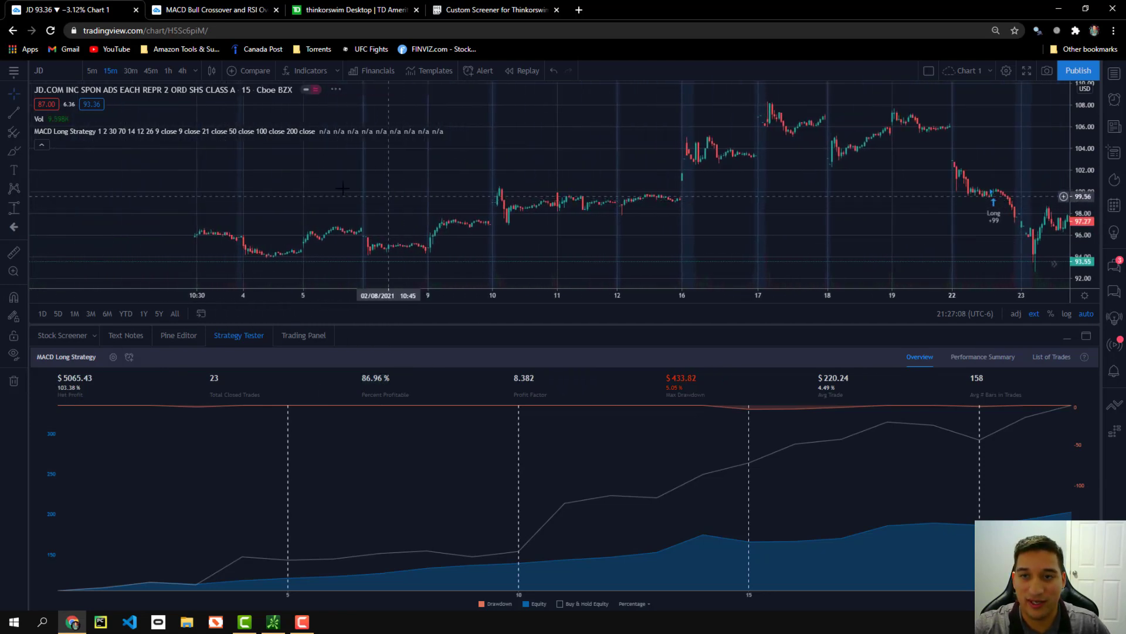
pyautogui.moveTo(168, 194); pyautogui.dragTo(332, 186)
pyautogui.moveTo(65, 246); pyautogui.dragTo(219, 251)
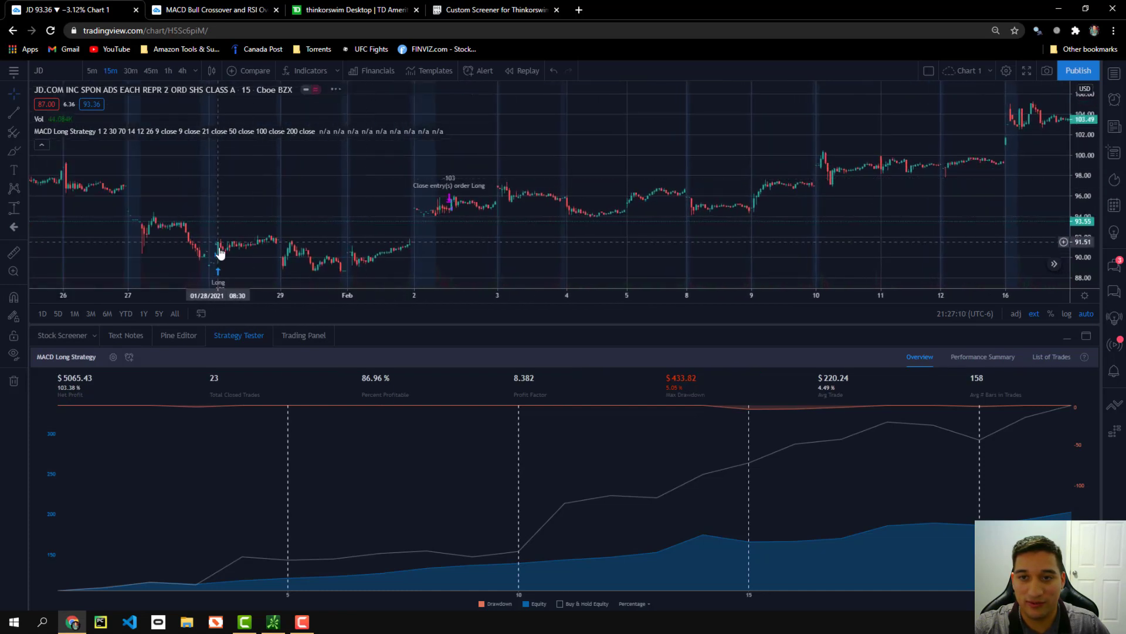
pyautogui.moveTo(252, 193); pyautogui.dragTo(530, 192)
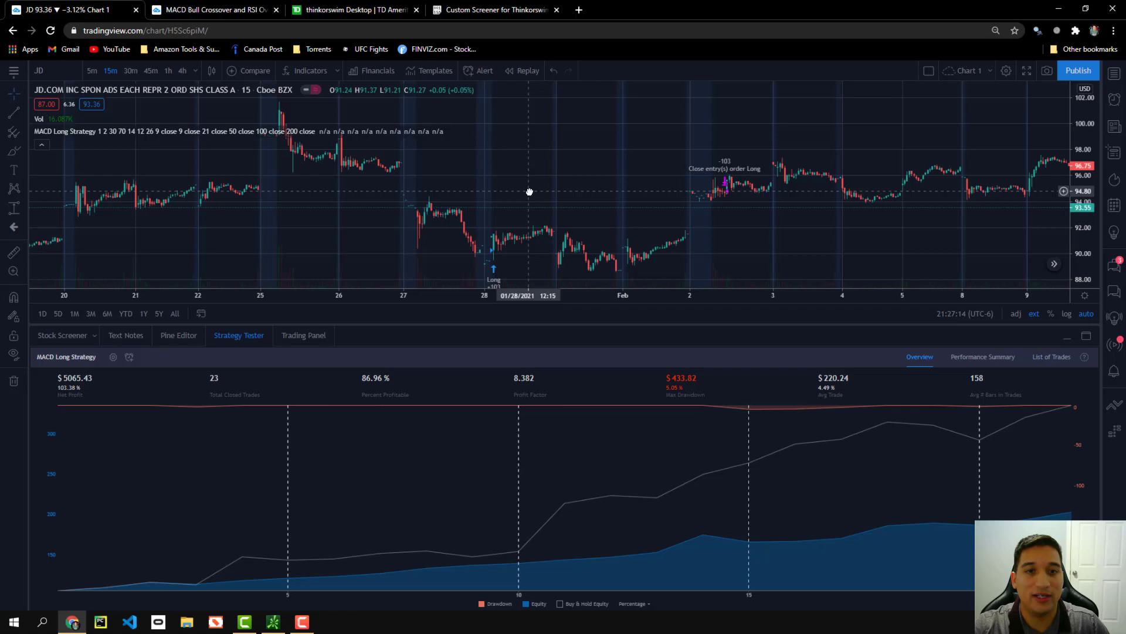
pyautogui.scroll(-2, 529, 192)
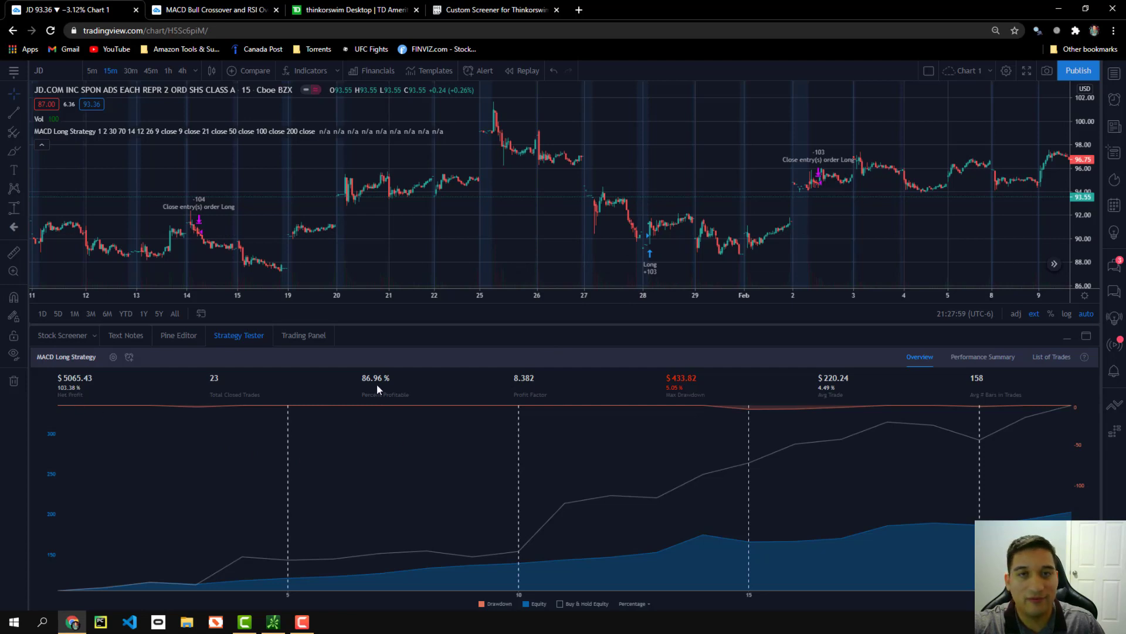
# - Switch to PyCharm's stoploss_linear.py, which sweeps stop loss from 0 to 10 in 0.1 steps
pyautogui.hotkey('alt', 'Tab')
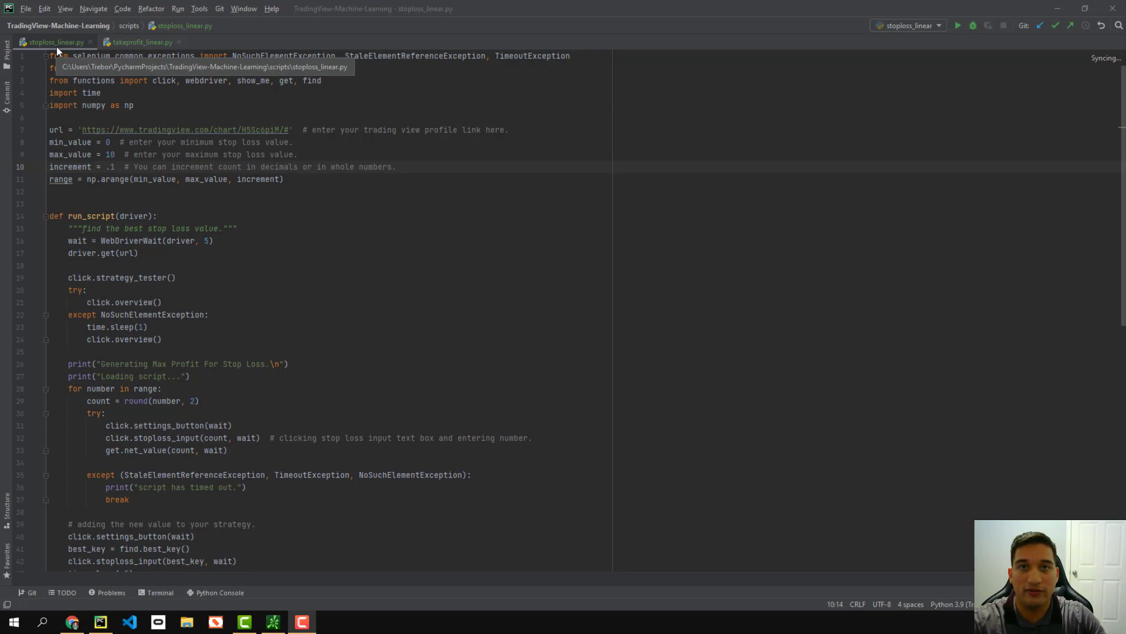
# - Enable 'Just a Stoploss Level' in JD's MACD Long Strategy settings, then return to PyCharm
pyautogui.click(72, 623)
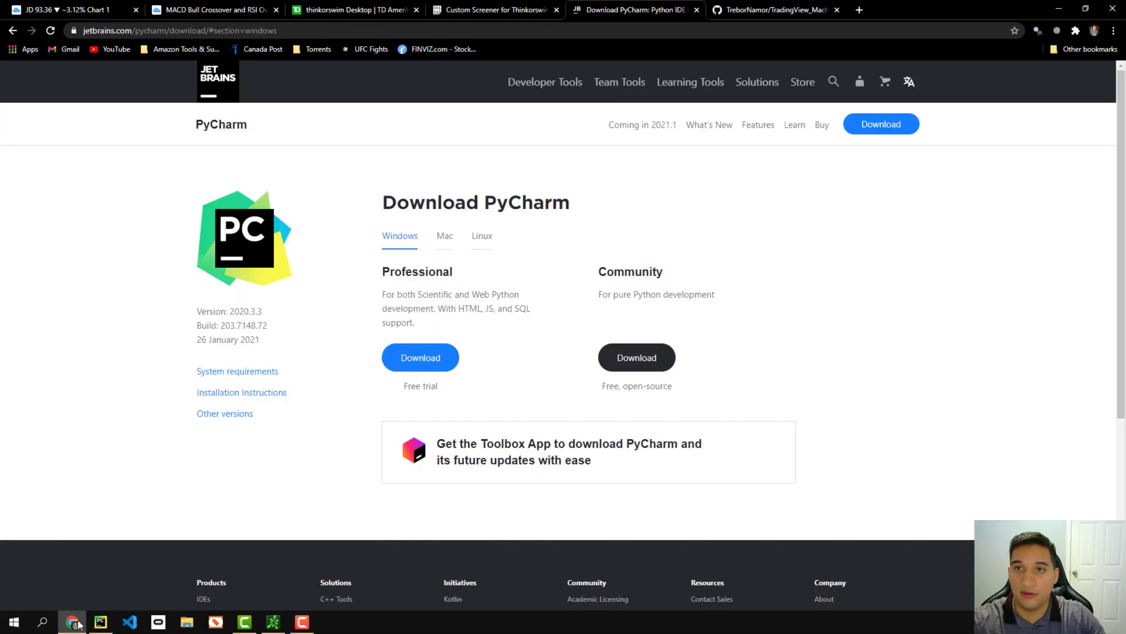
pyautogui.click(91, 7)
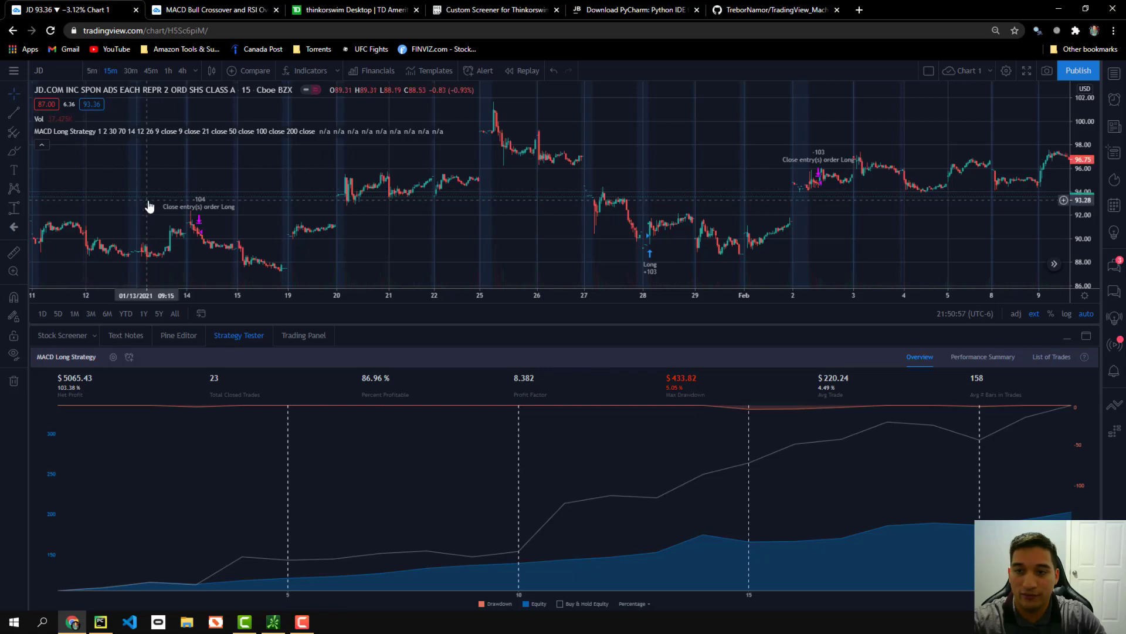
pyautogui.click(114, 357)
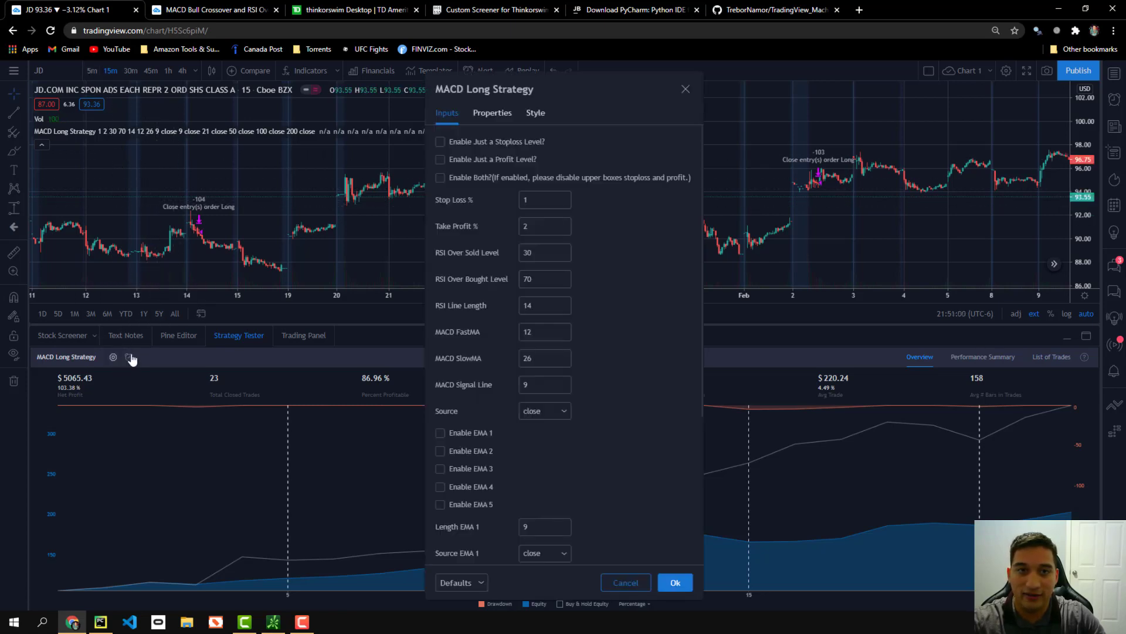
pyautogui.click(442, 141)
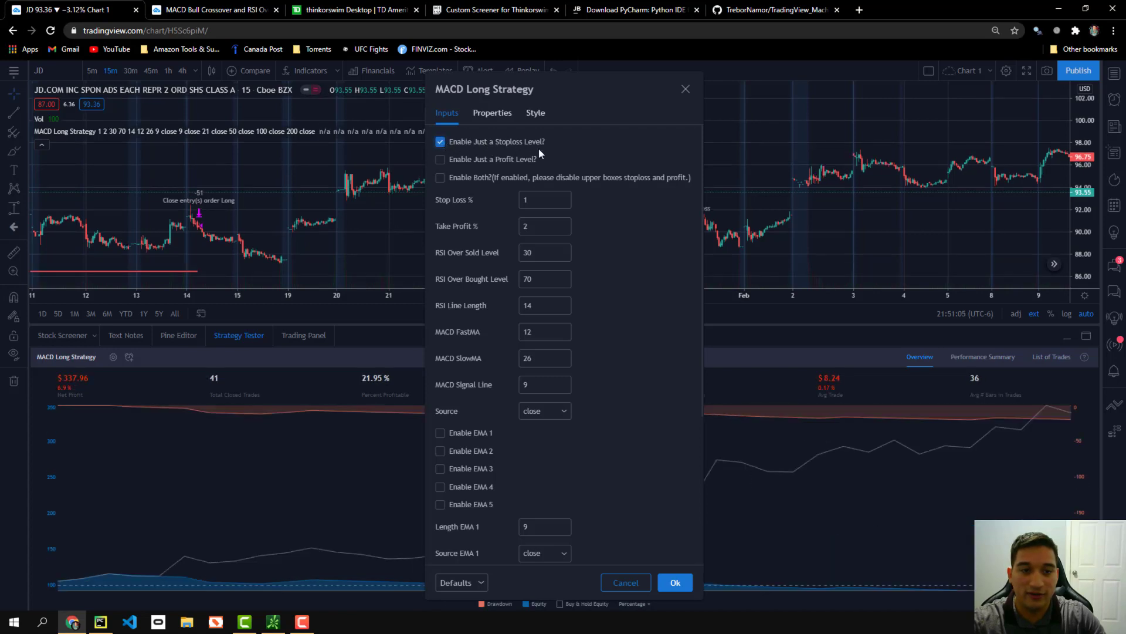
pyautogui.click(675, 582)
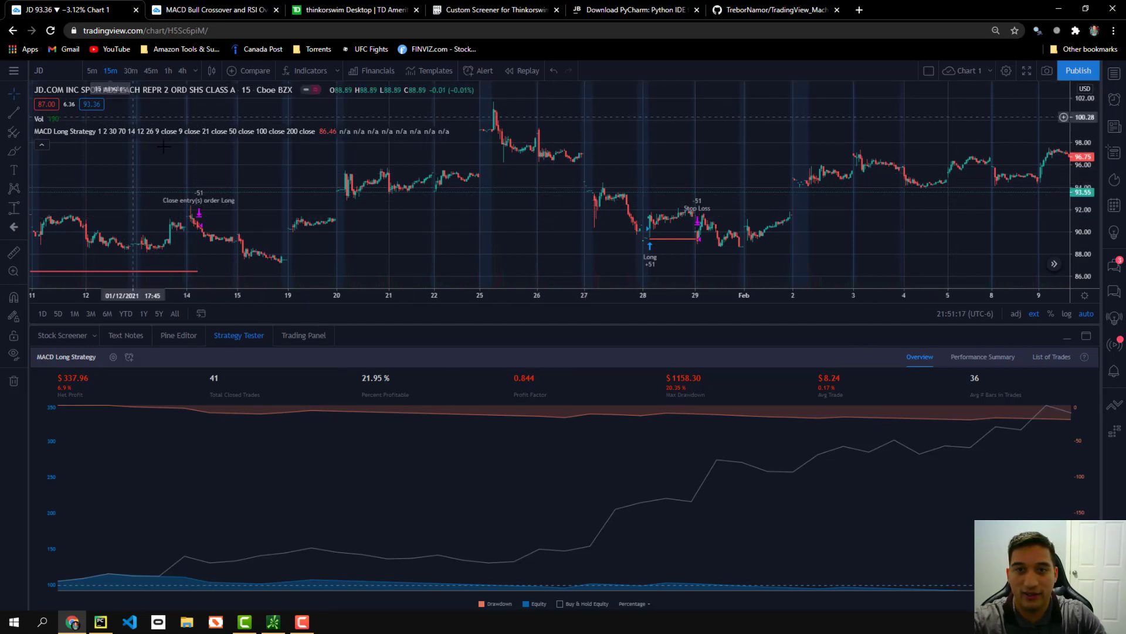
pyautogui.click(113, 356)
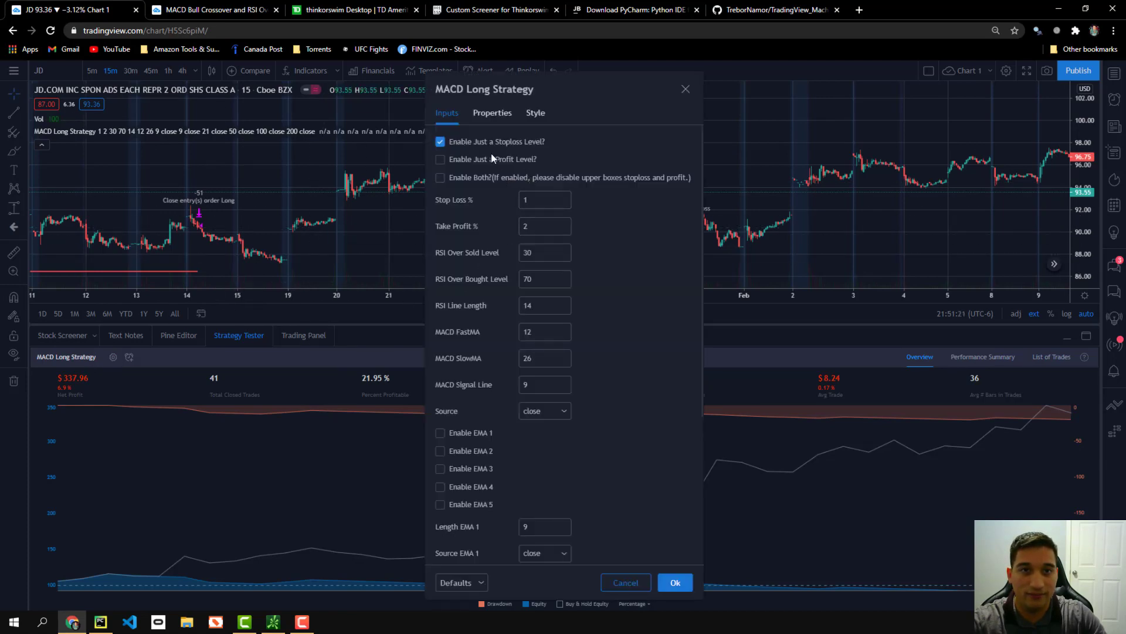
pyautogui.click(676, 583)
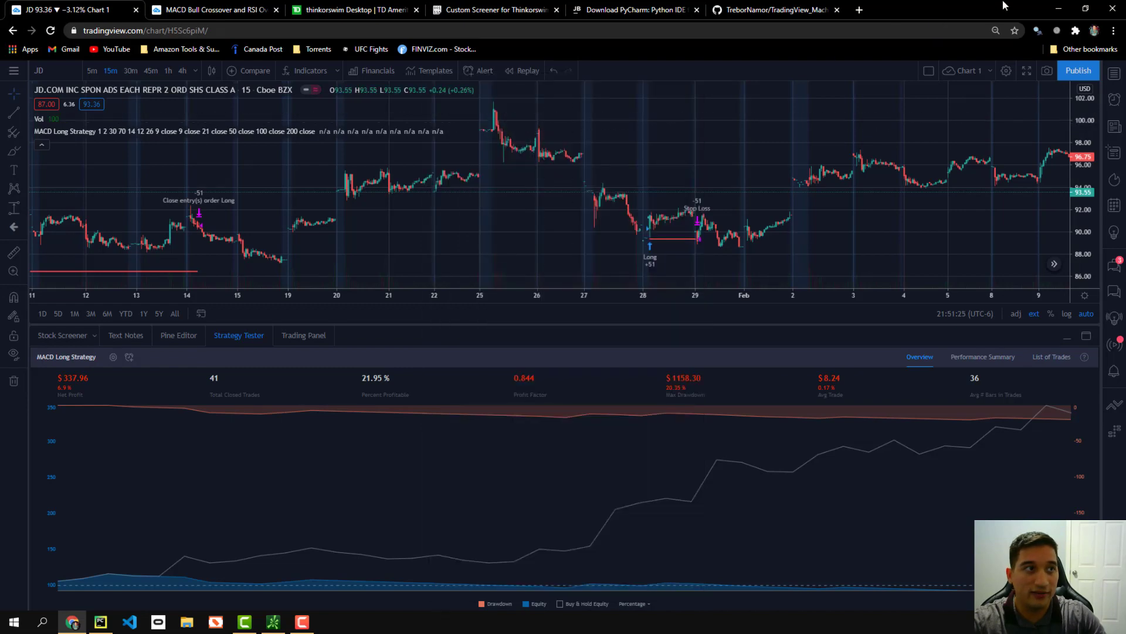
pyautogui.hotkey('alt', 'Tab')
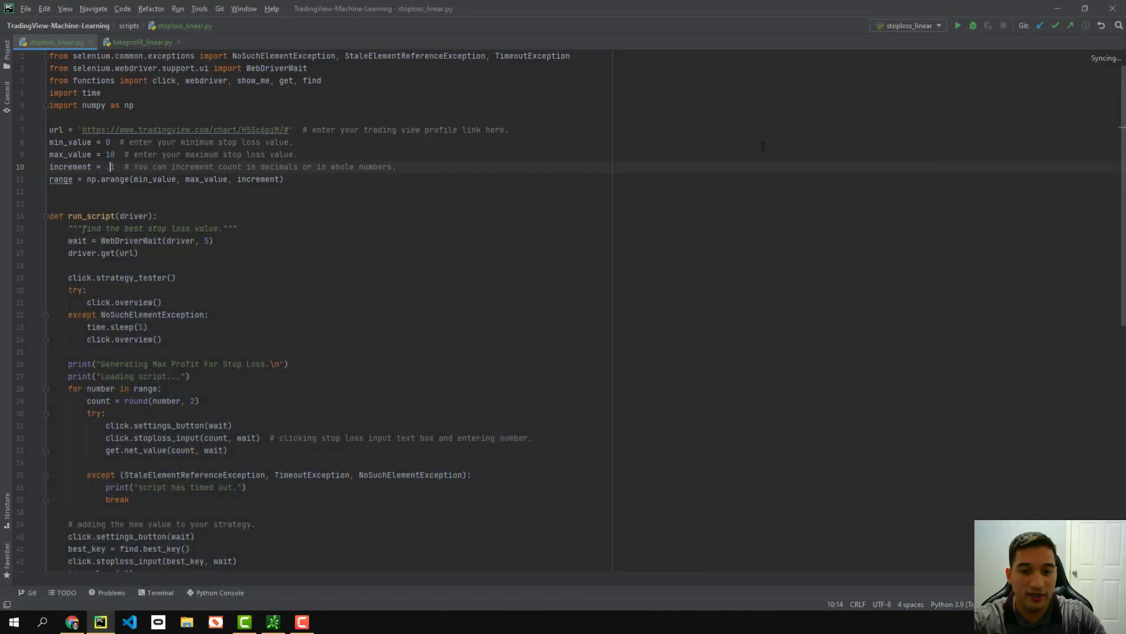
# - Run stoploss_linear.py until it reports a best stop loss of 8.2%
pyautogui.click(958, 25)
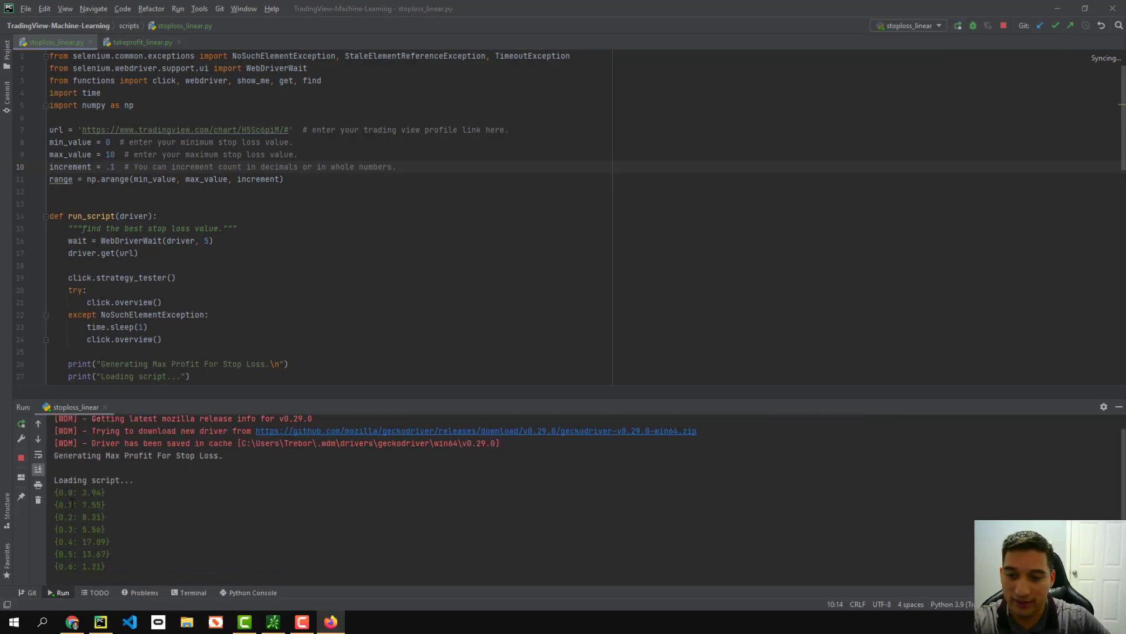
pyautogui.moveTo(82, 504); pyautogui.dragTo(103, 504)
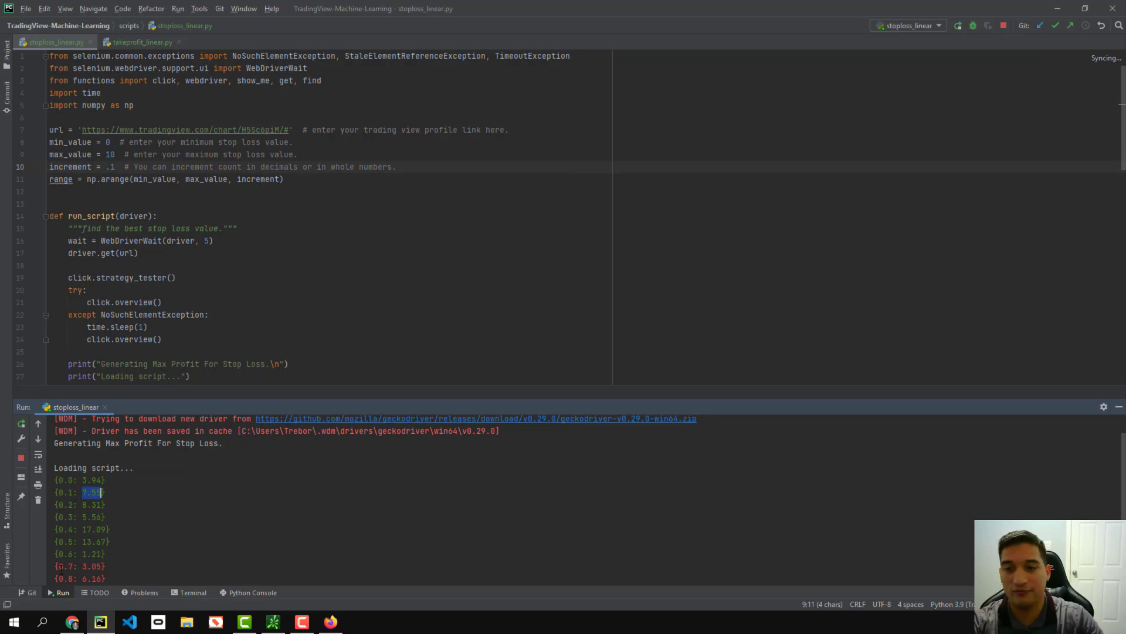
pyautogui.scroll(-3, 61, 569)
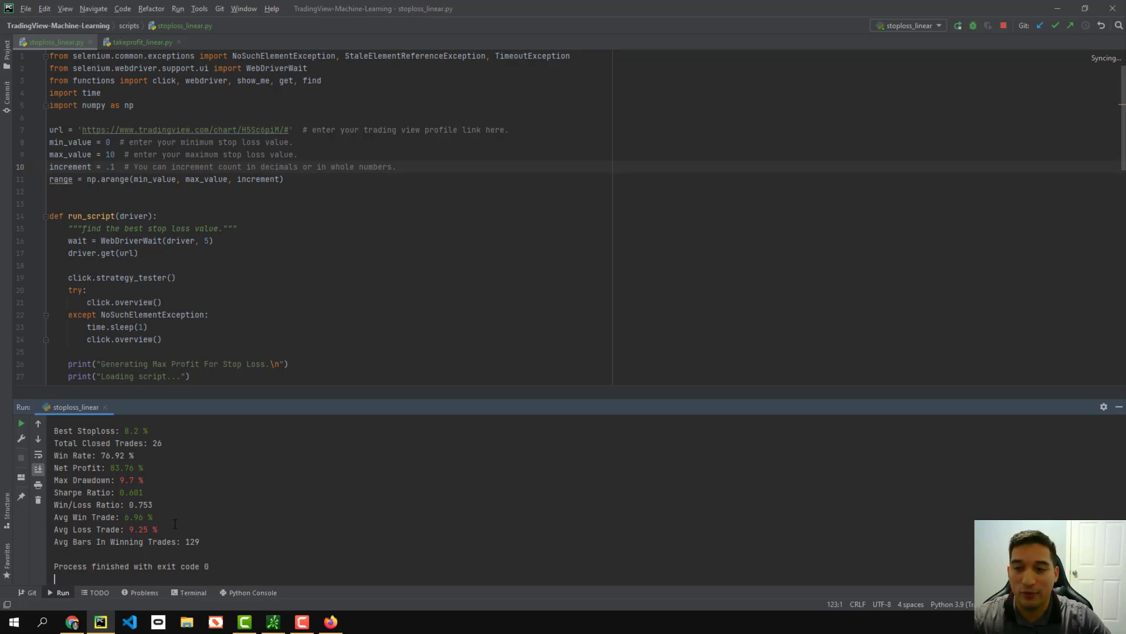
# - Highlight the stop-loss results: 8.2% stop, 76.92% win rate, 83.76% net profit, drawdown
pyautogui.scroll(1, 175, 523)
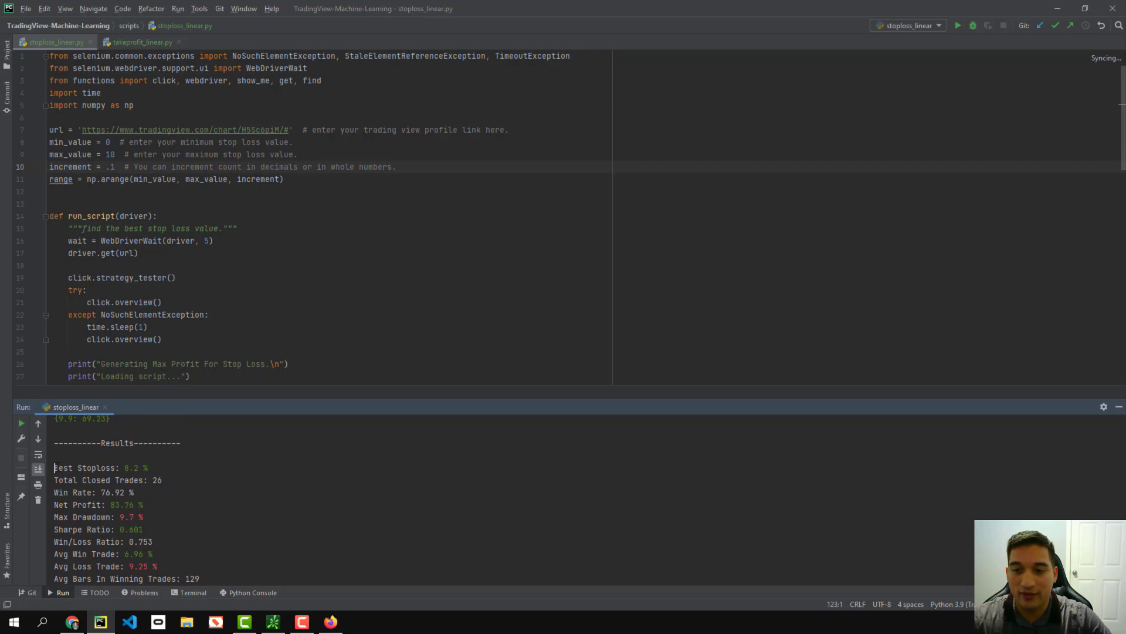
pyautogui.click(54, 467)
pyautogui.moveTo(148, 468); pyautogui.dragTo(125, 467)
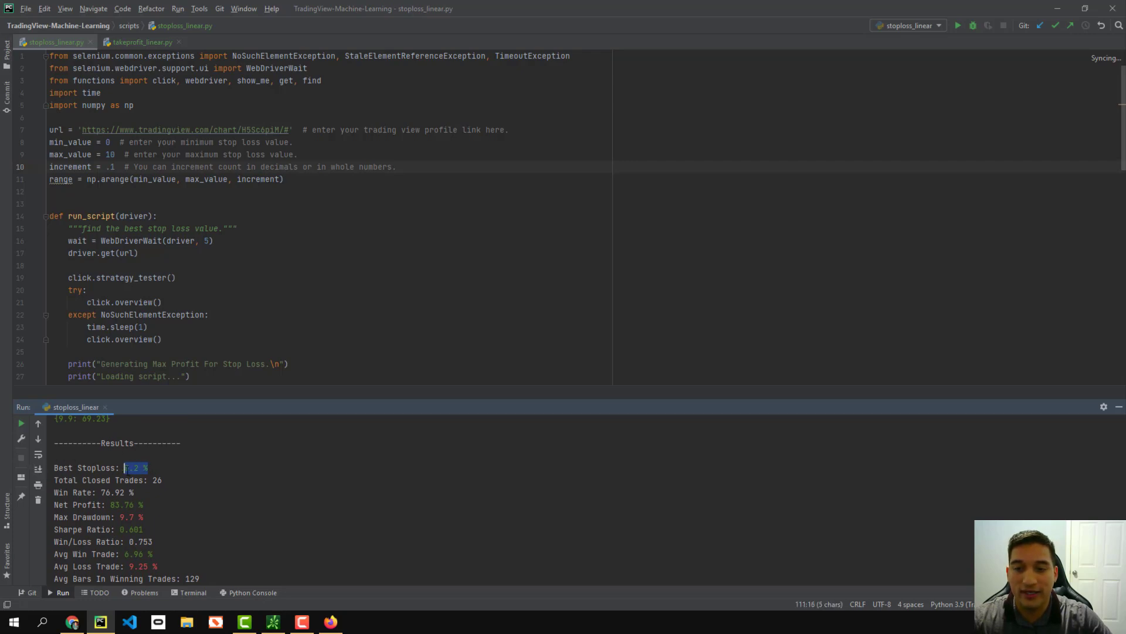
pyautogui.click(130, 469)
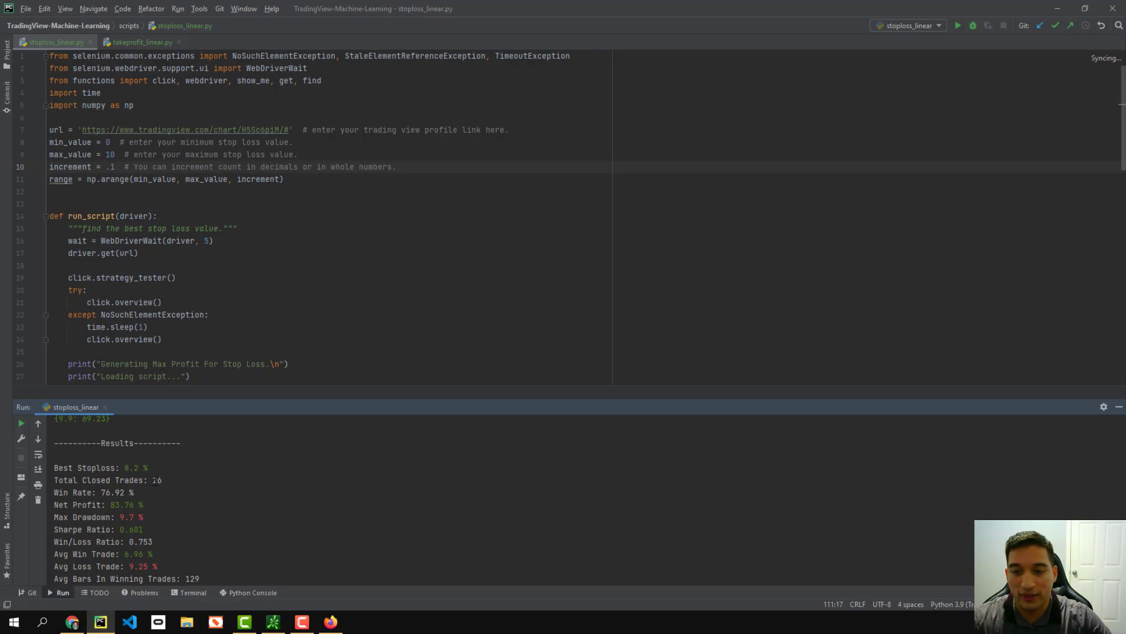
pyautogui.moveTo(136, 492); pyautogui.dragTo(100, 492)
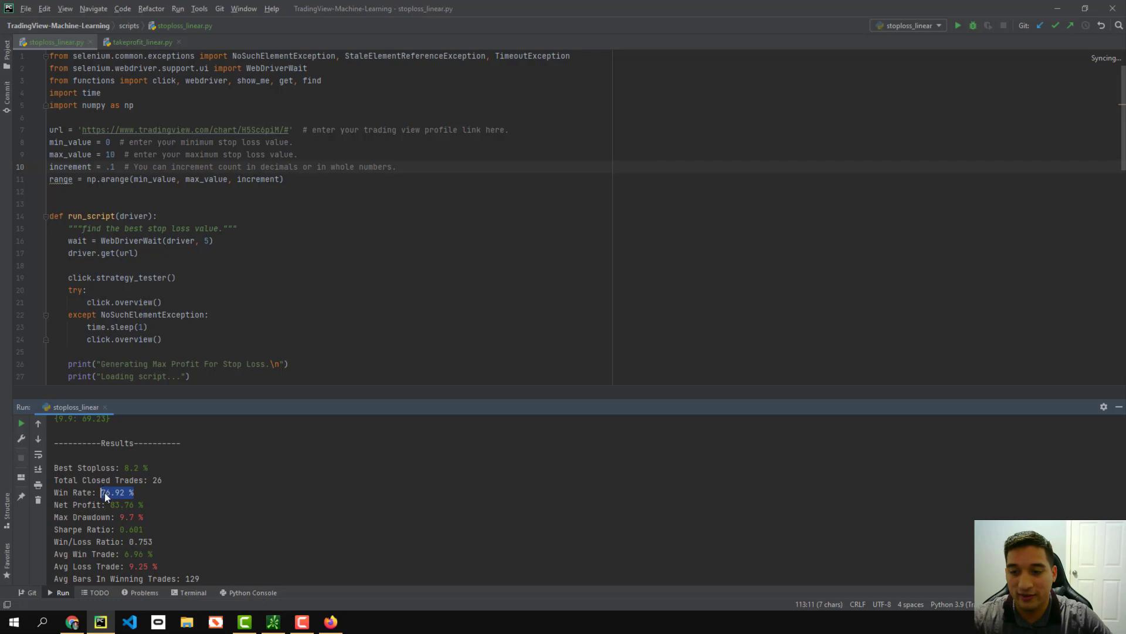
pyautogui.moveTo(111, 505); pyautogui.dragTo(145, 517)
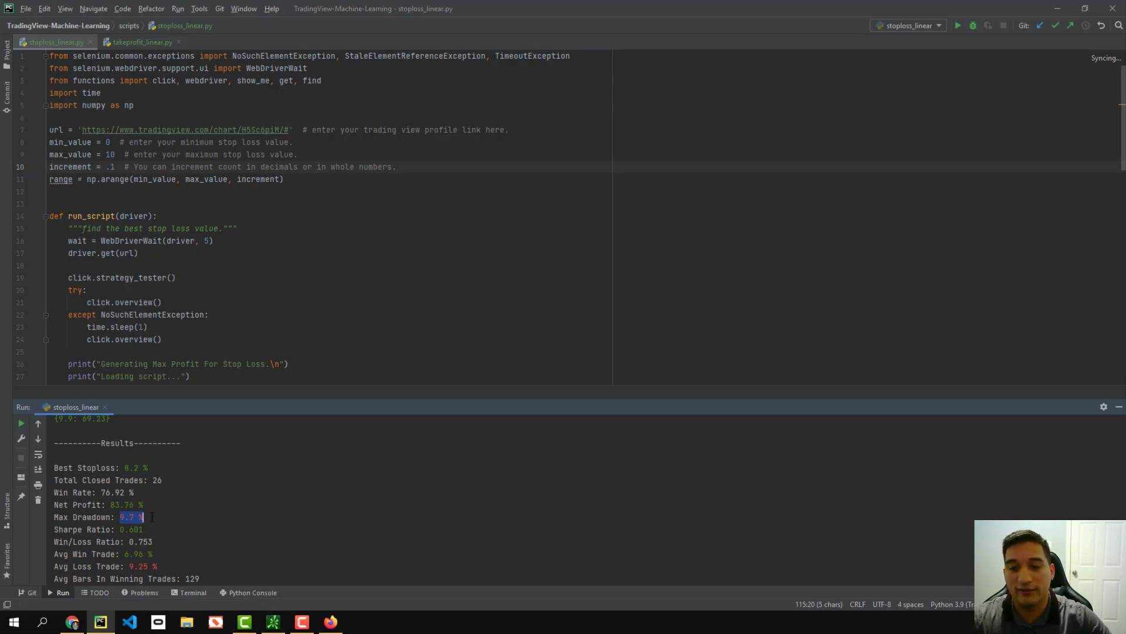
pyautogui.click(155, 528)
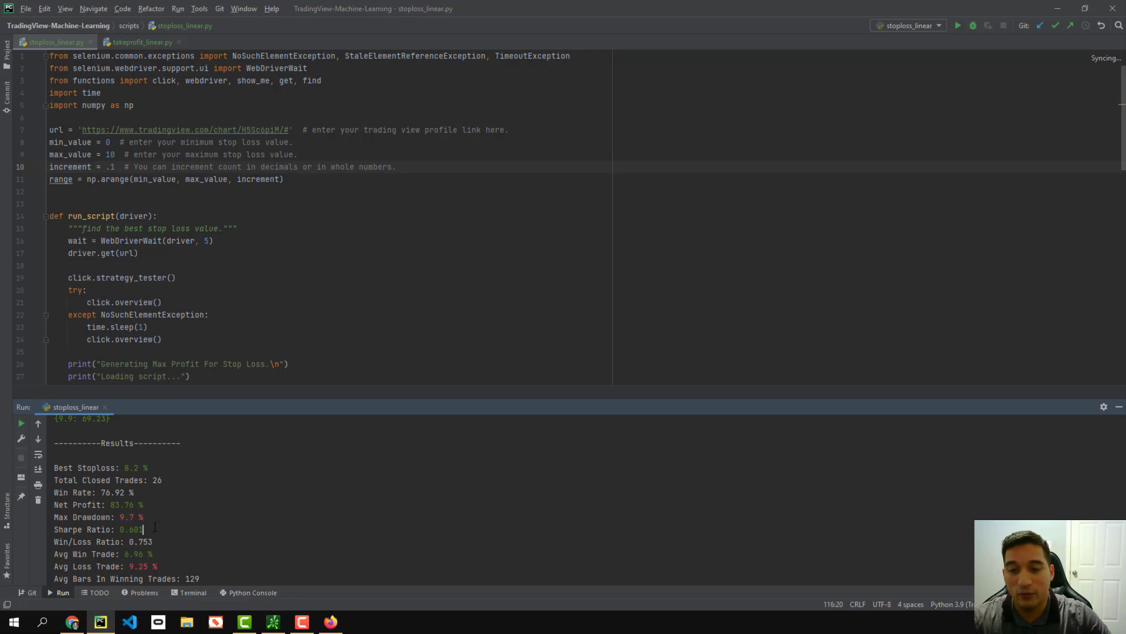
pyautogui.scroll(-1, 155, 527)
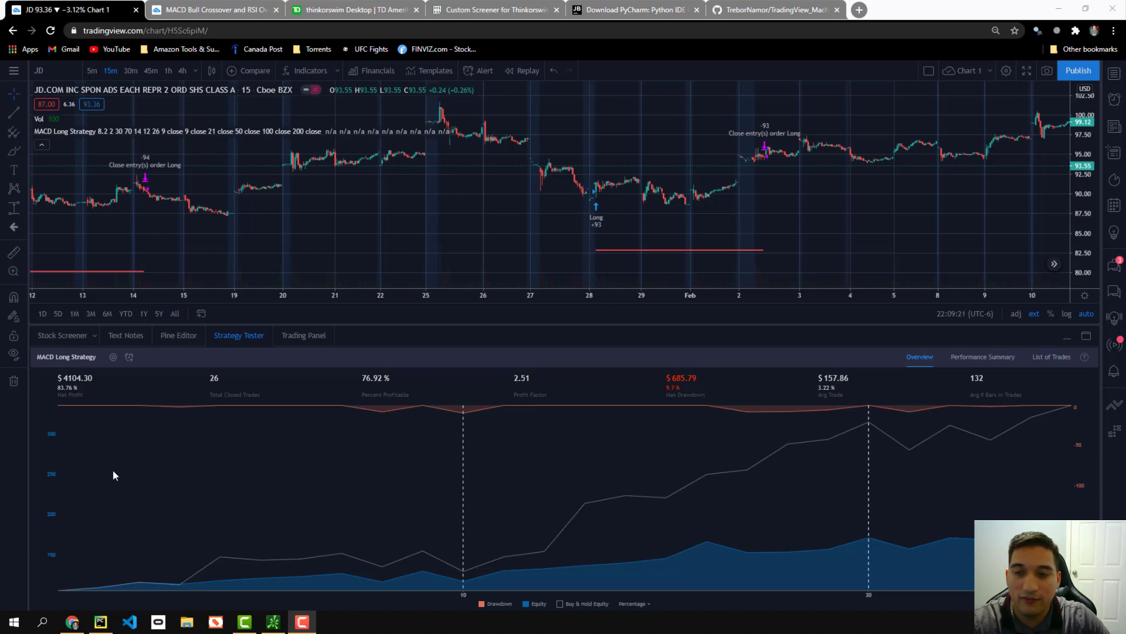
# - Enable both the 8.2% stop loss and 2% take profit in the JD strategy, then minimize Chrome
pyautogui.click(114, 358)
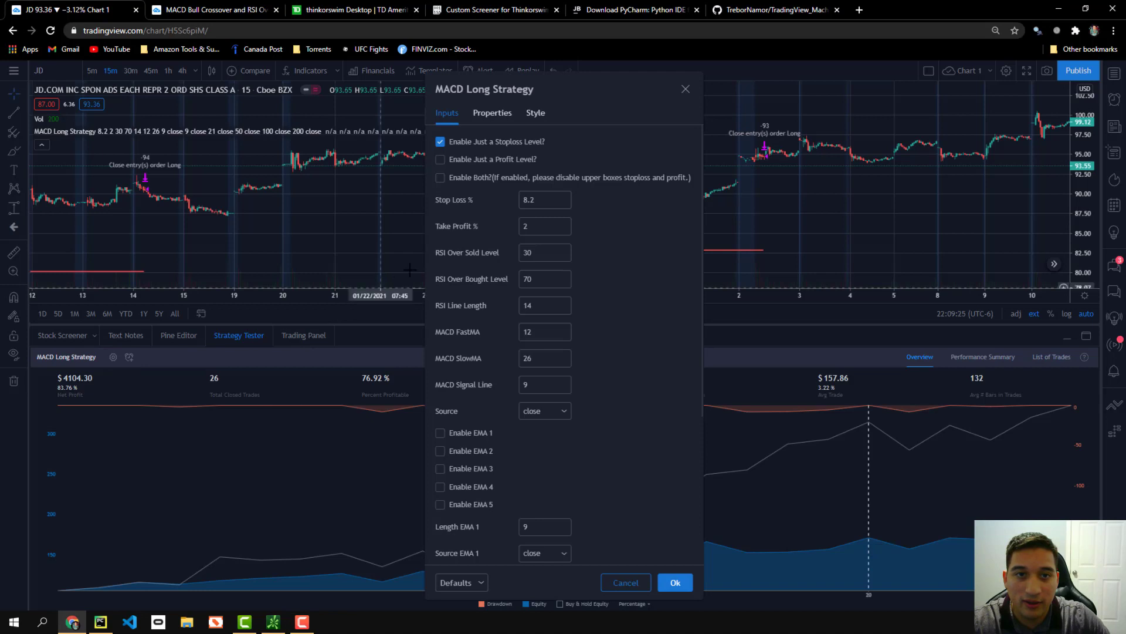
pyautogui.click(542, 200)
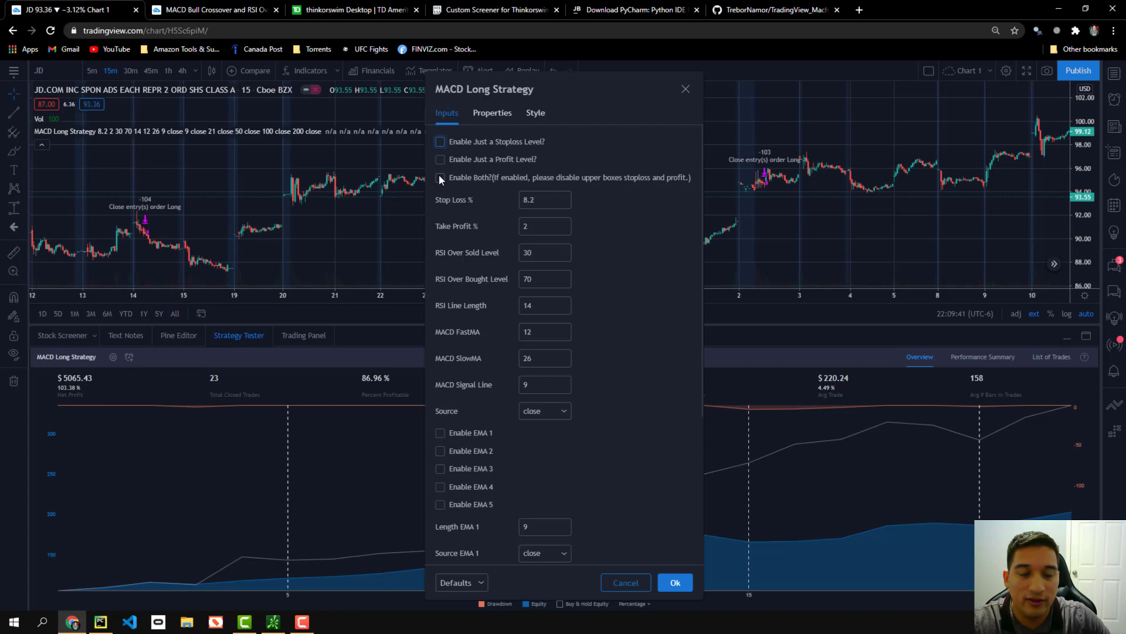
pyautogui.click(672, 585)
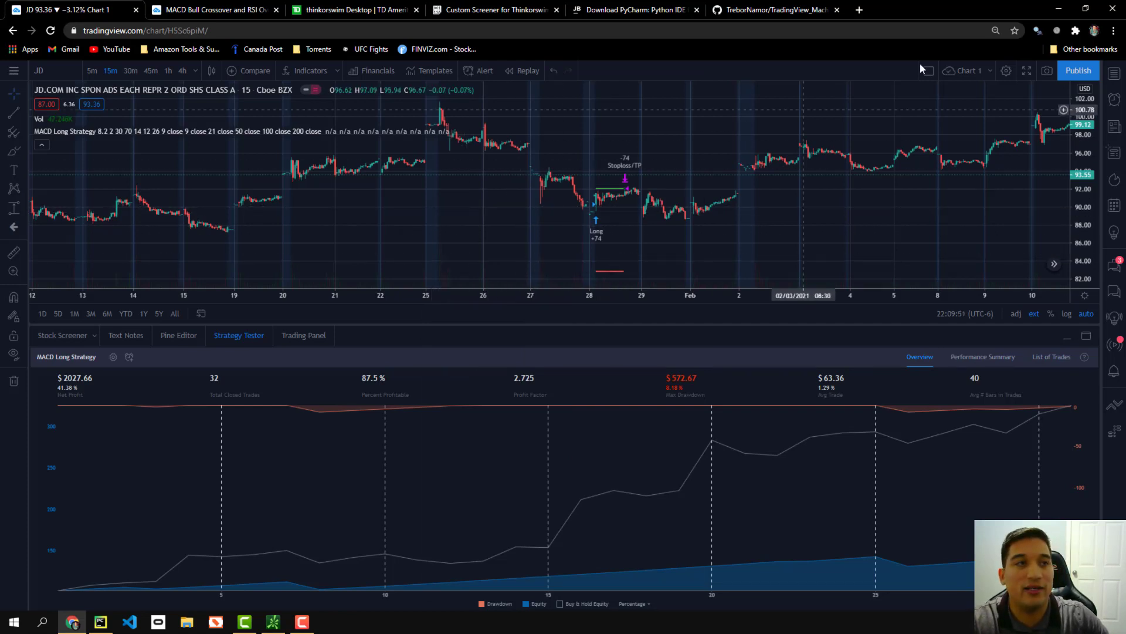
pyautogui.click(1058, 9)
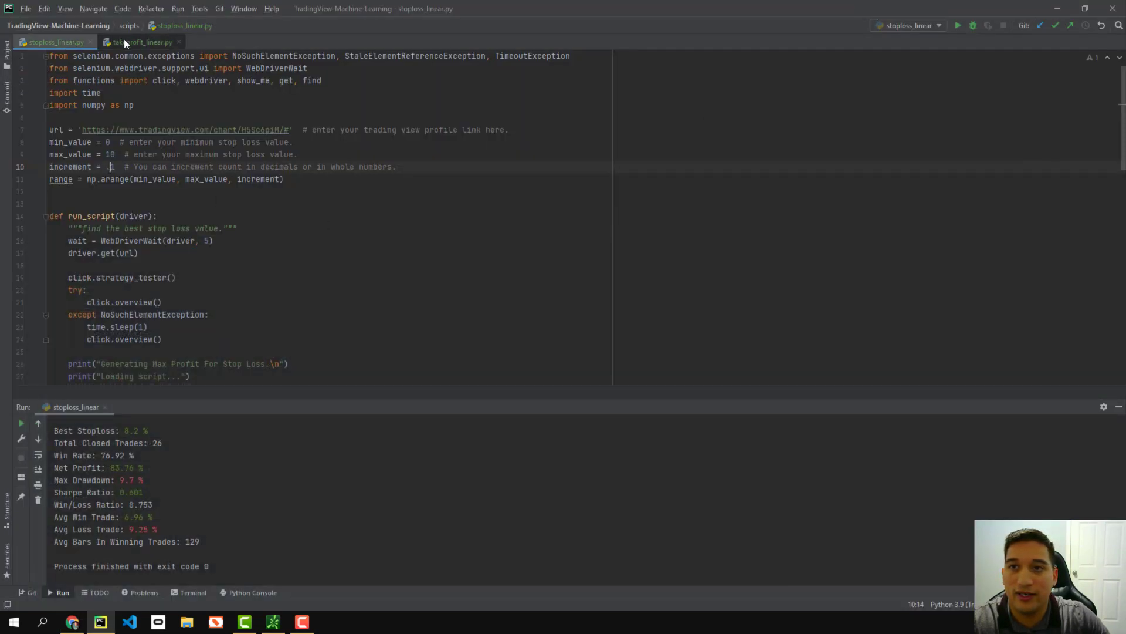
# - Open scripts/takeprofit_linear.py from the project tree and bring up the run configuration list
pyautogui.click(7, 55)
pyautogui.click(19, 56)
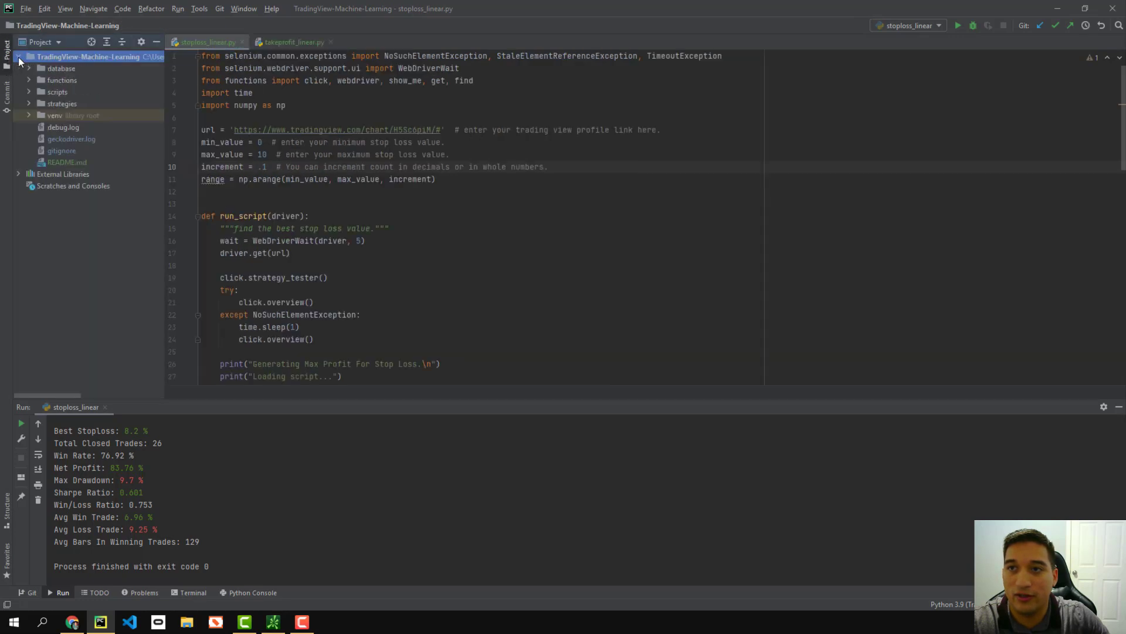
pyautogui.click(28, 92)
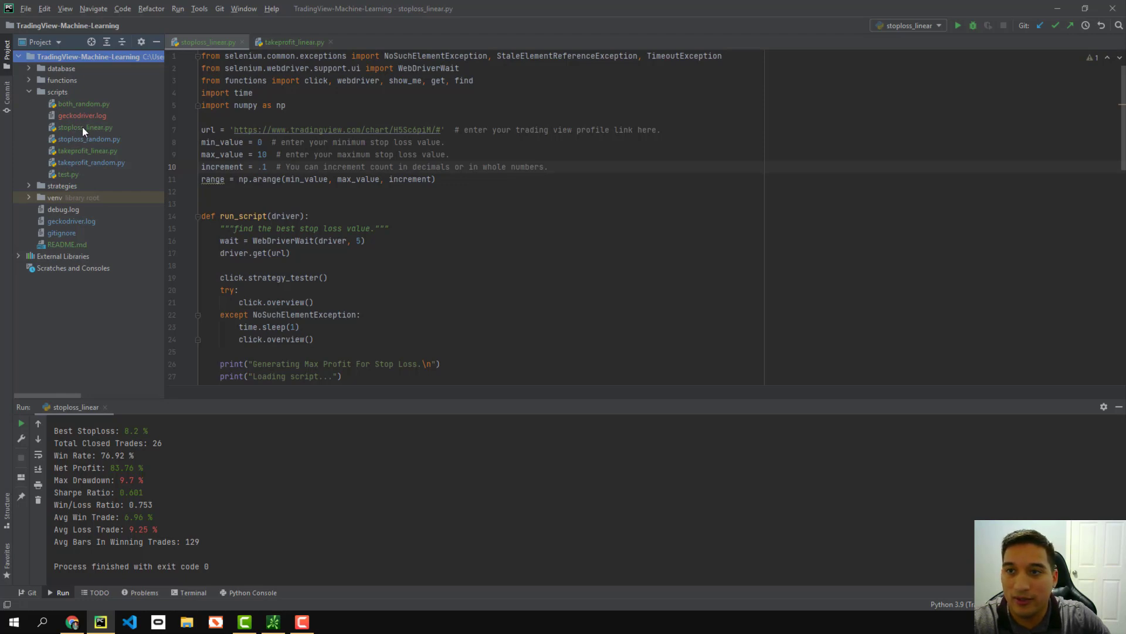
pyautogui.click(90, 152)
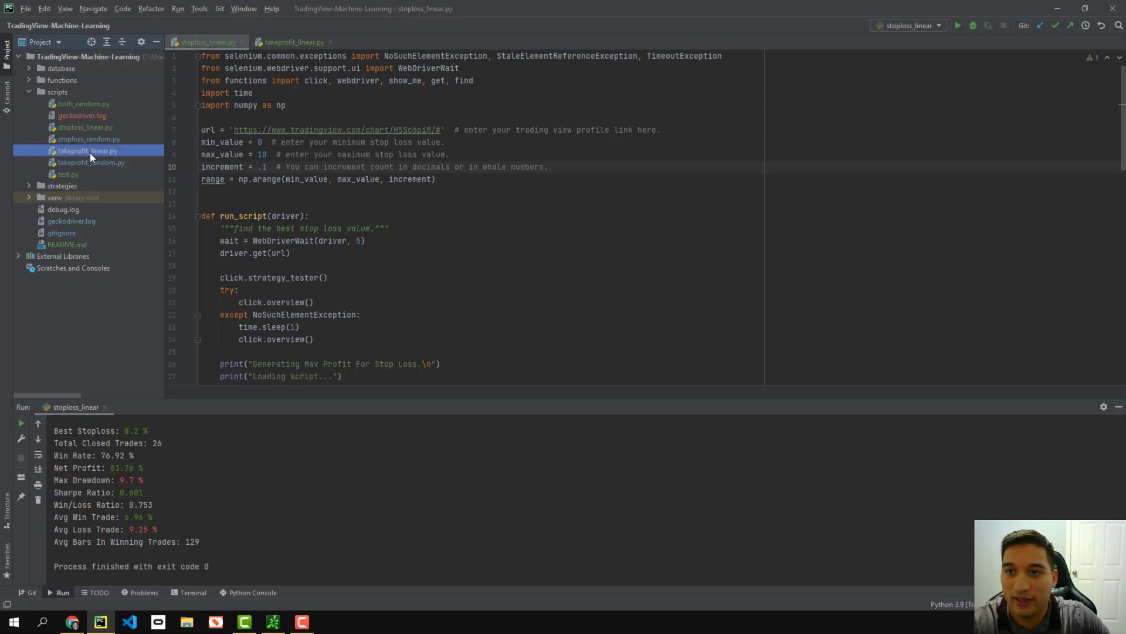
pyautogui.click(283, 44)
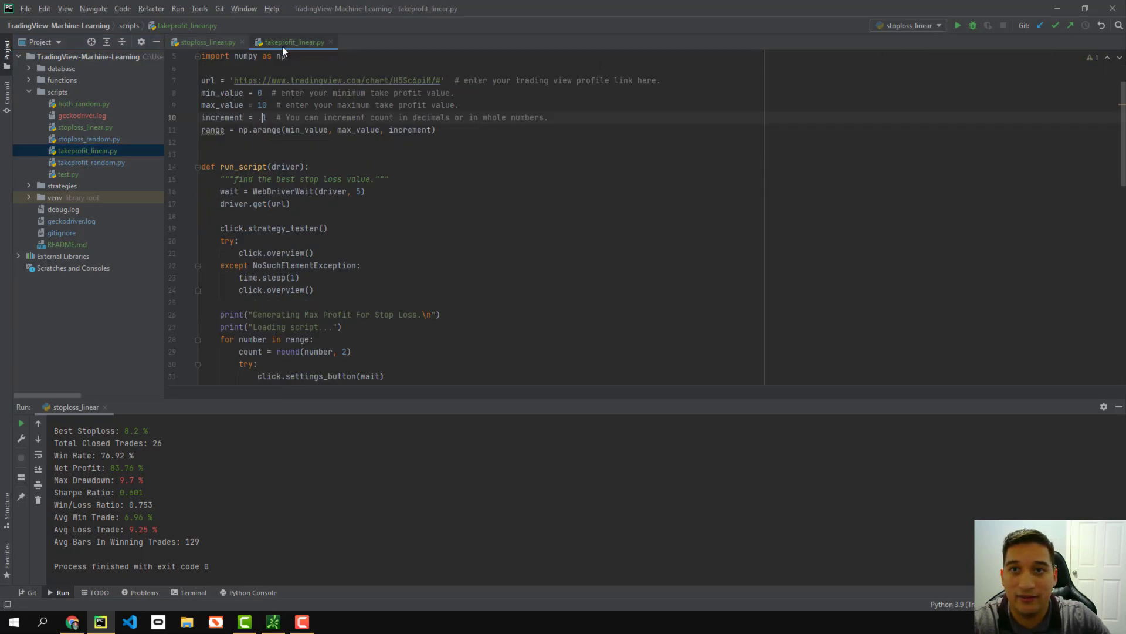
pyautogui.click(178, 10)
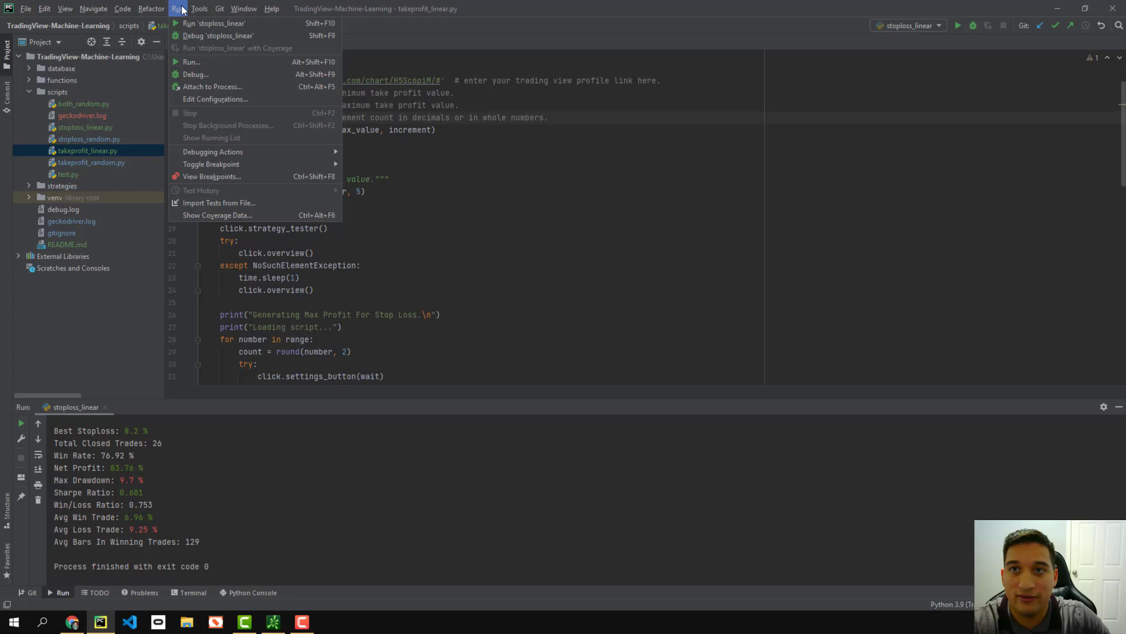
pyautogui.click(198, 63)
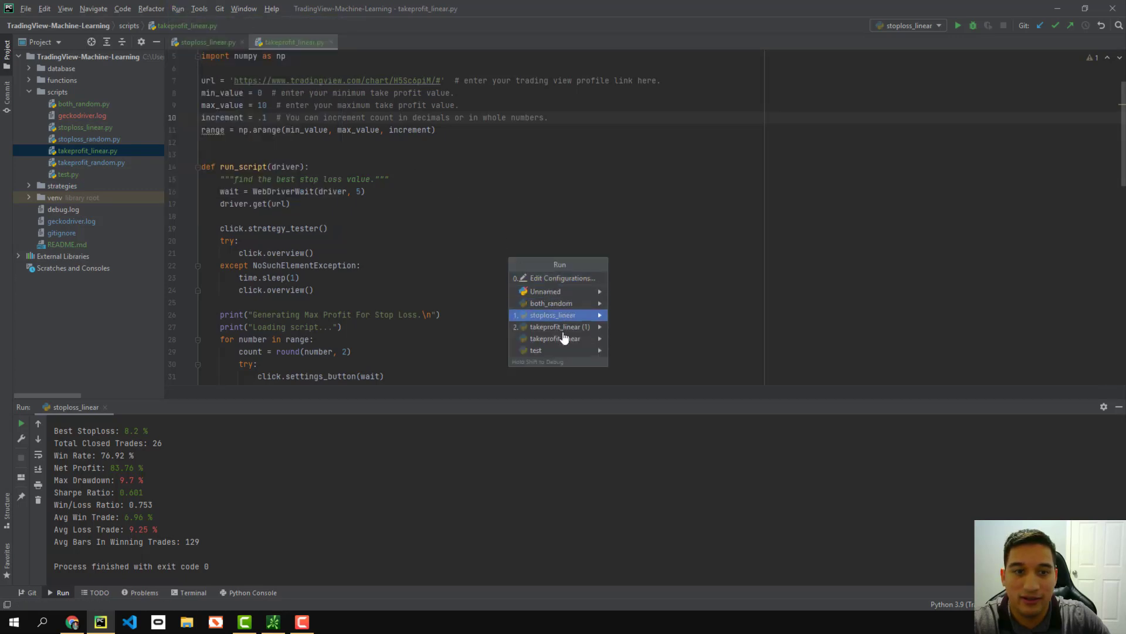
# - Run takeprofit_linear and highlight its 6.2% best take profit and 111.21% net profit
pyautogui.click(587, 343)
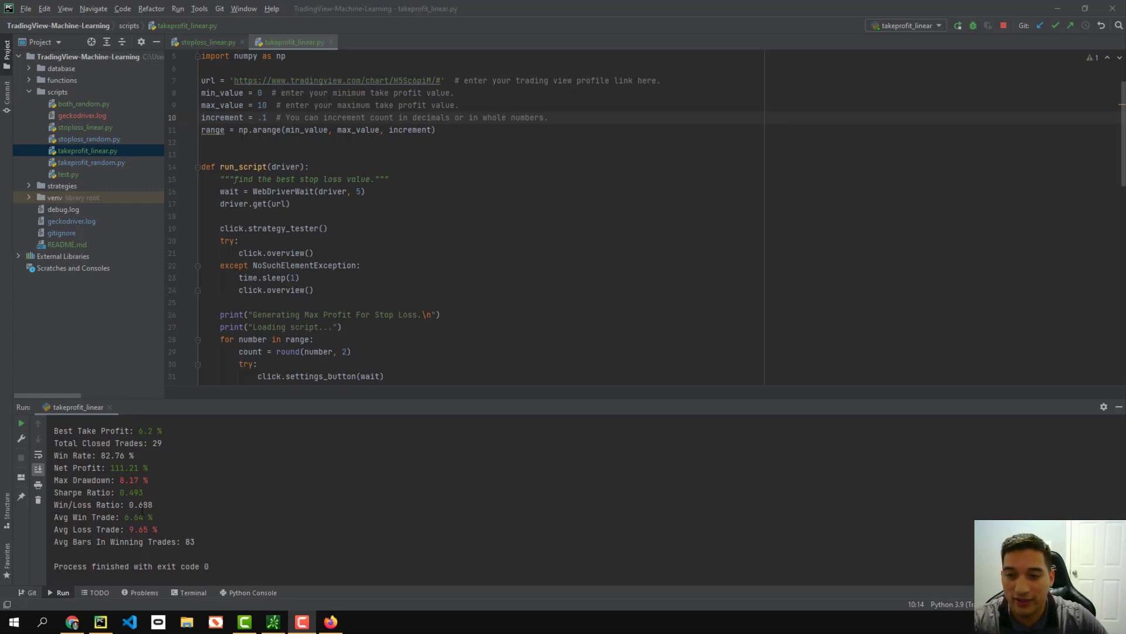
pyautogui.scroll(1, 142, 512)
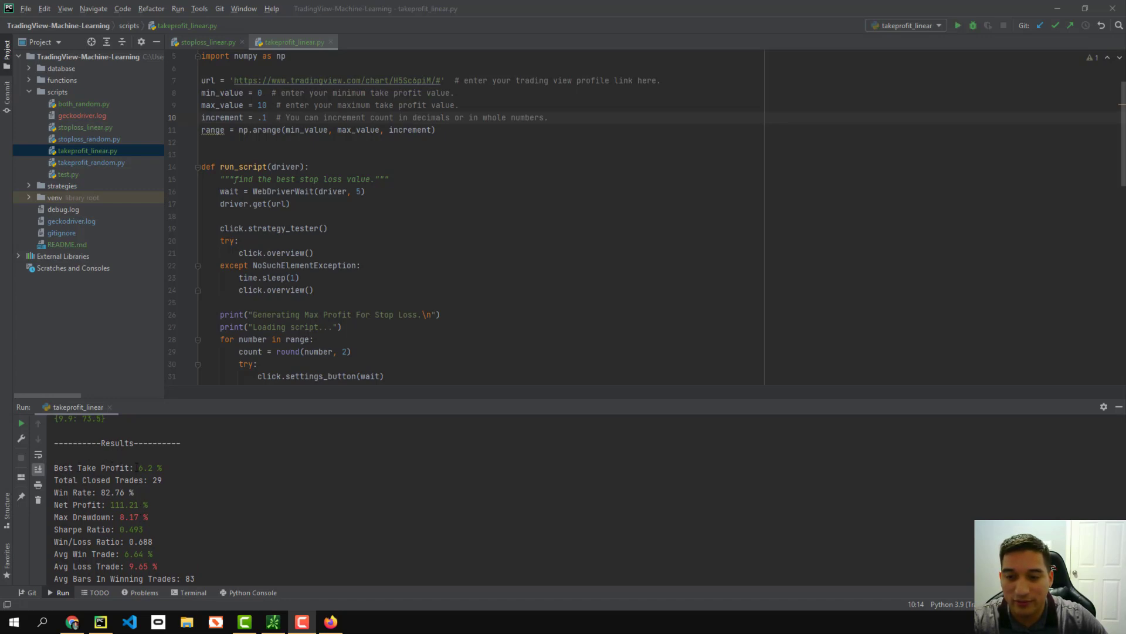
pyautogui.moveTo(139, 467); pyautogui.dragTo(162, 468)
pyautogui.click(169, 469)
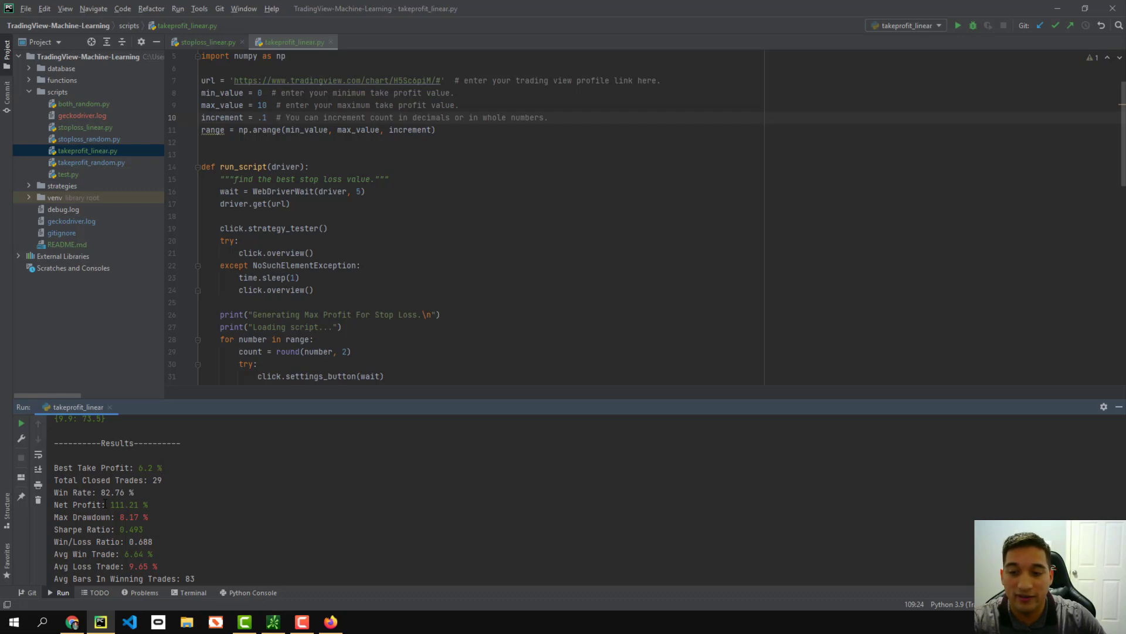
pyautogui.moveTo(109, 505); pyautogui.dragTo(147, 505)
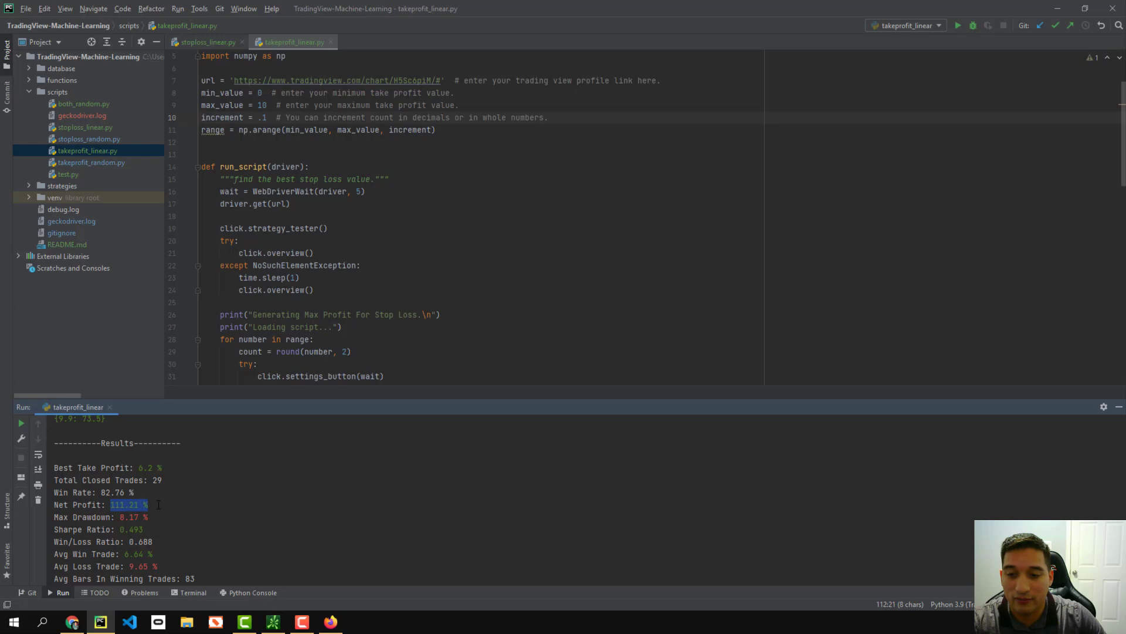
pyautogui.click(158, 504)
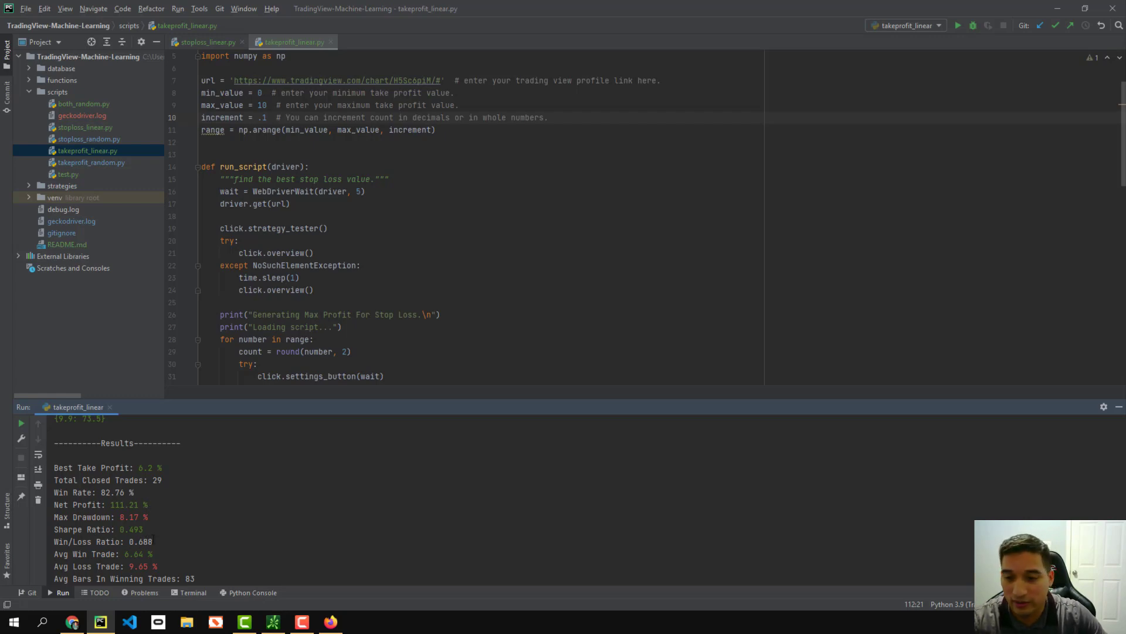
pyautogui.scroll(-1, 174, 539)
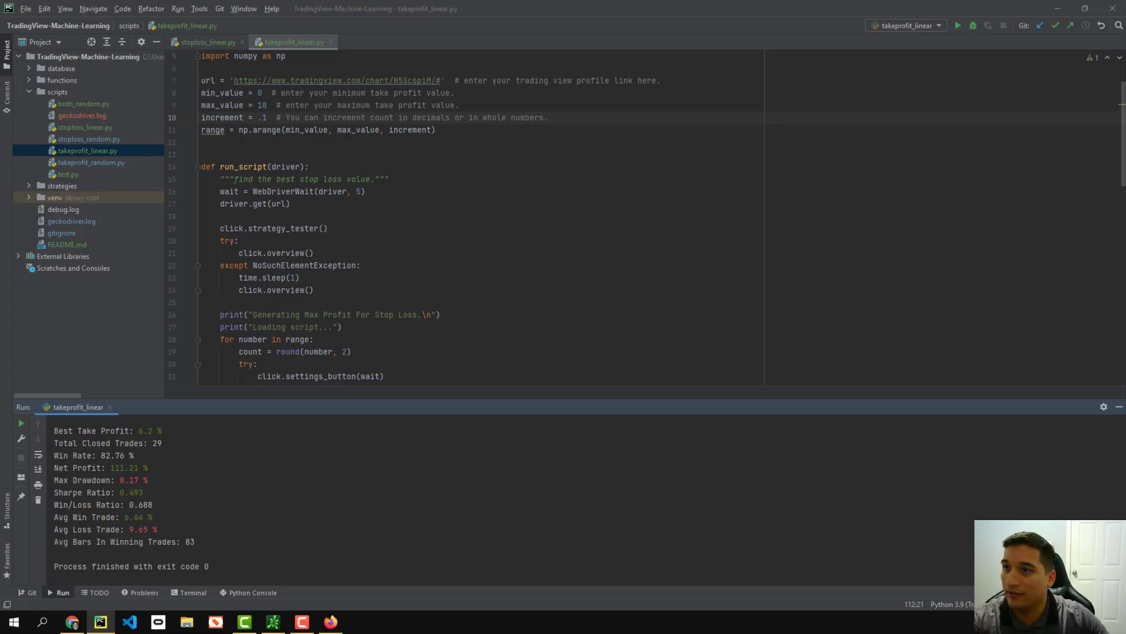
# - Confirm 6.2% take profit on the MACD Long Strategy and view its overview: 29 trades, $5449.42 net
pyautogui.hotkey('alt', 'Tab')
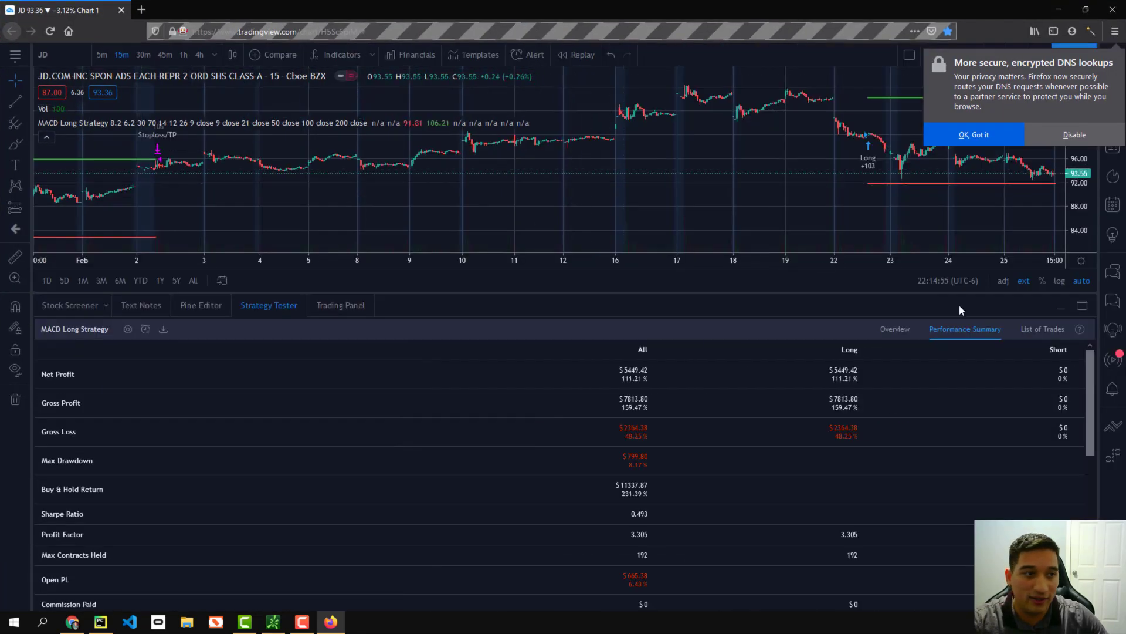
pyautogui.click(897, 330)
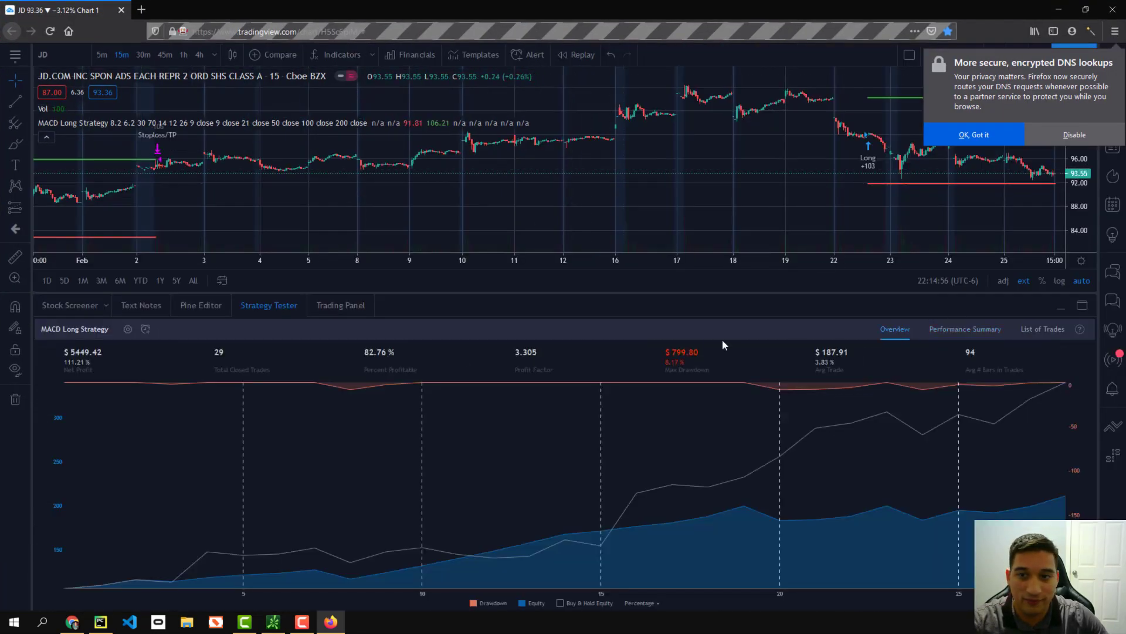
pyautogui.click(127, 329)
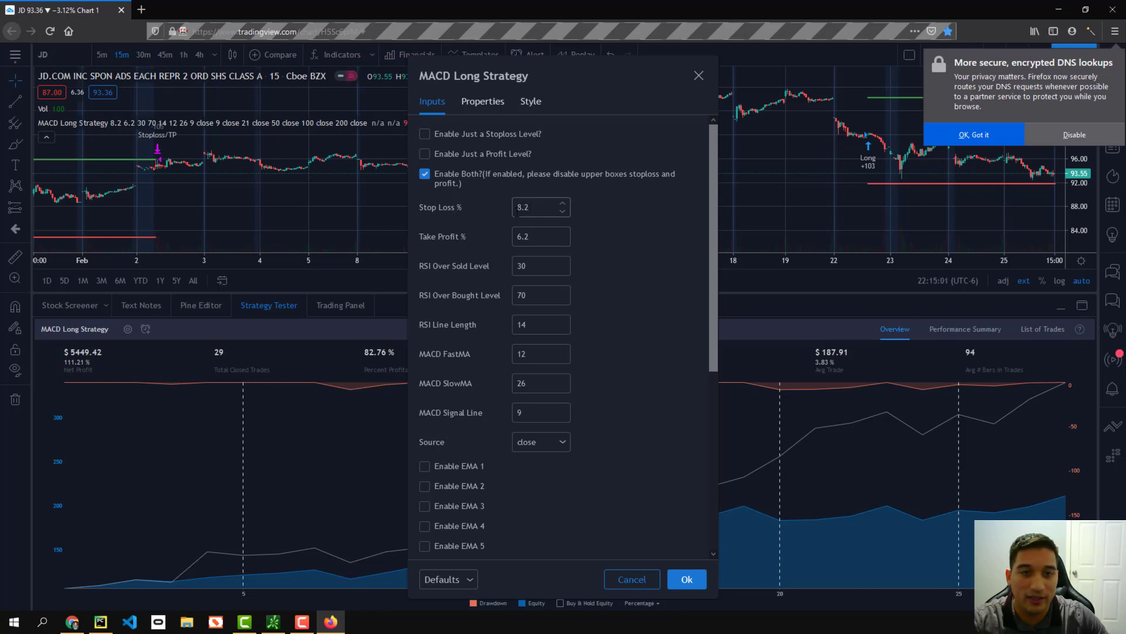
pyautogui.click(535, 237)
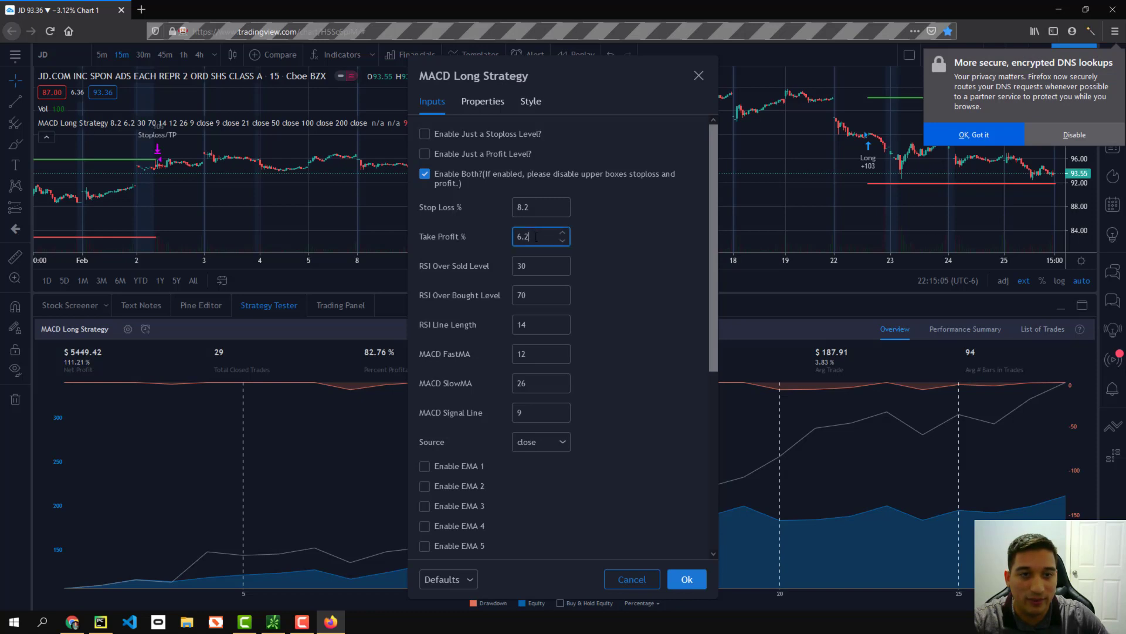
pyautogui.click(686, 580)
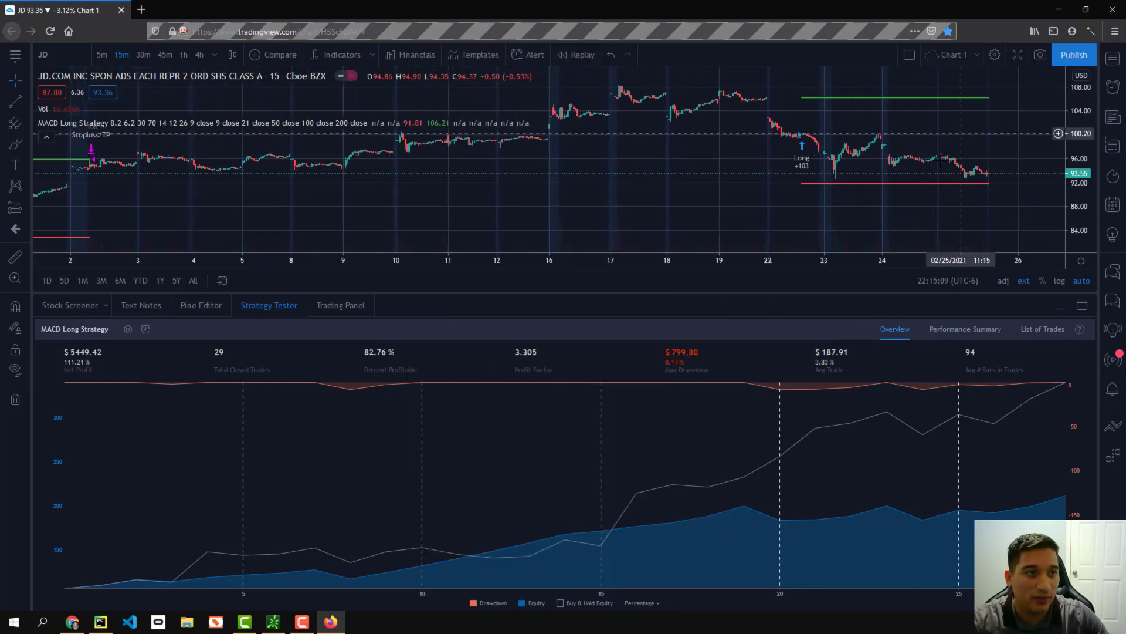